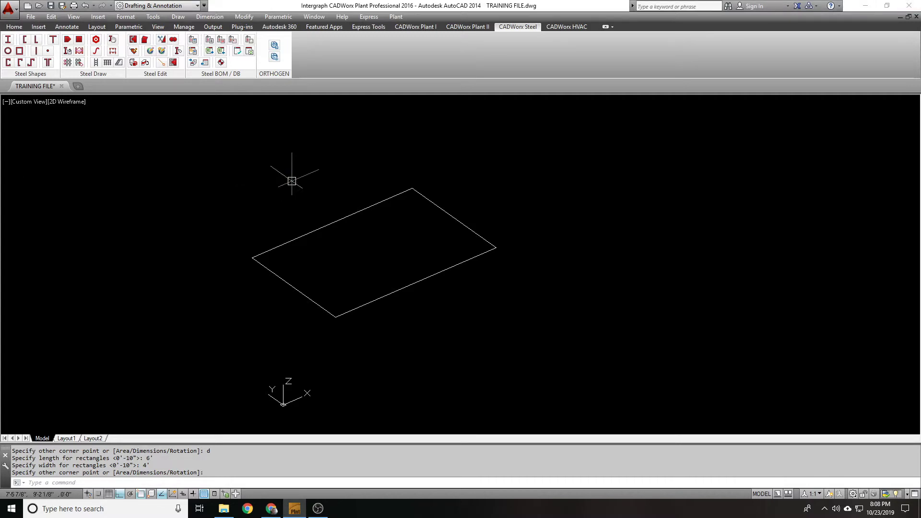
- Place C8X11.5 American Standard channels along the rectangle's edges, with centerline location Top and the top outer web corner as insertion point
{"action": "left_click", "coordinate": [24, 39]}
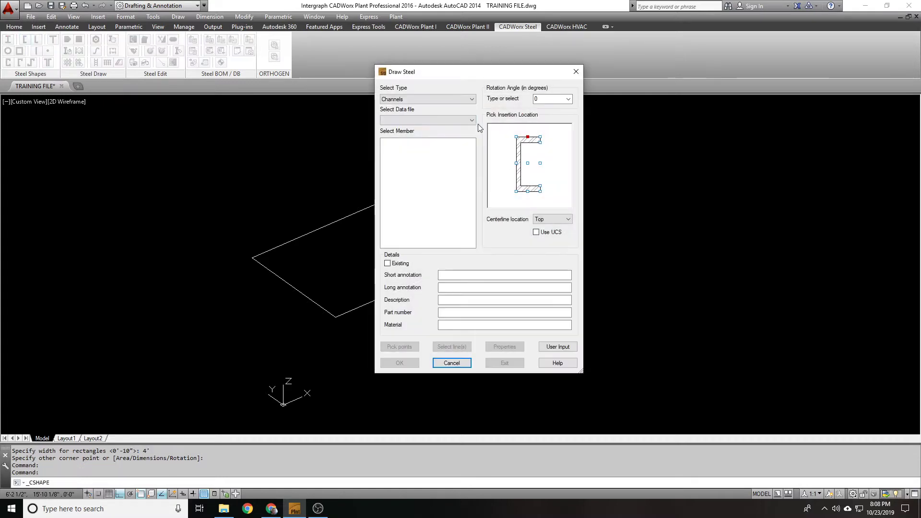
{"action": "left_click", "coordinate": [454, 120]}
{"action": "left_click", "coordinate": [416, 129]}
{"action": "left_click", "coordinate": [415, 233]}
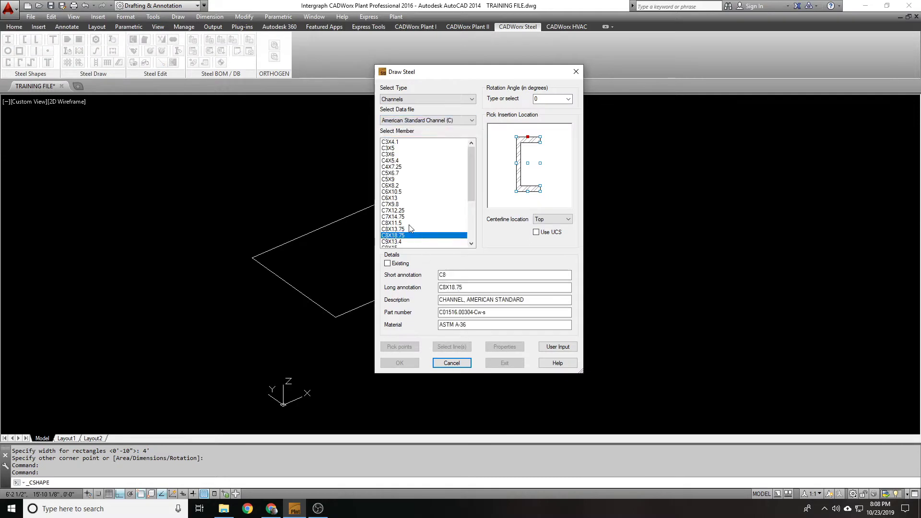
{"action": "left_click", "coordinate": [416, 222]}
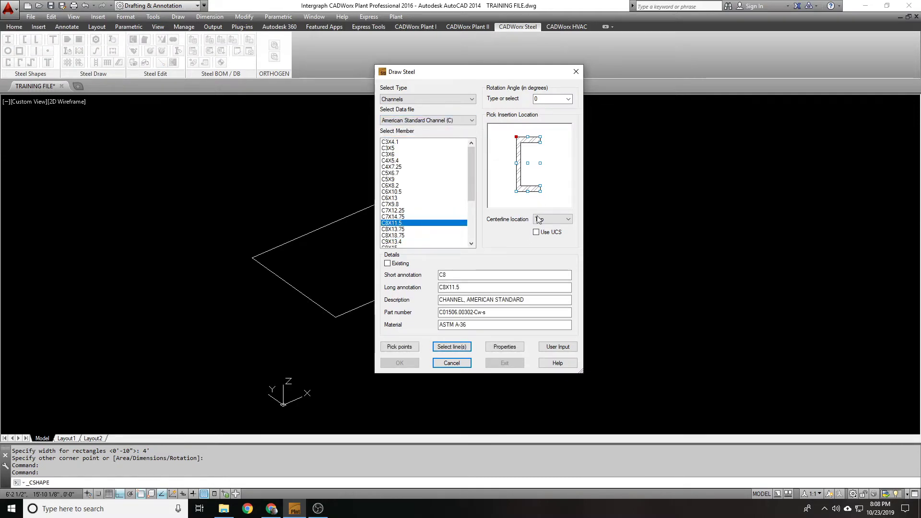
{"action": "left_click", "coordinate": [443, 346]}
{"action": "left_click", "coordinate": [433, 341]}
{"action": "left_click", "coordinate": [274, 164]}
{"action": "key", "text": "Return"}
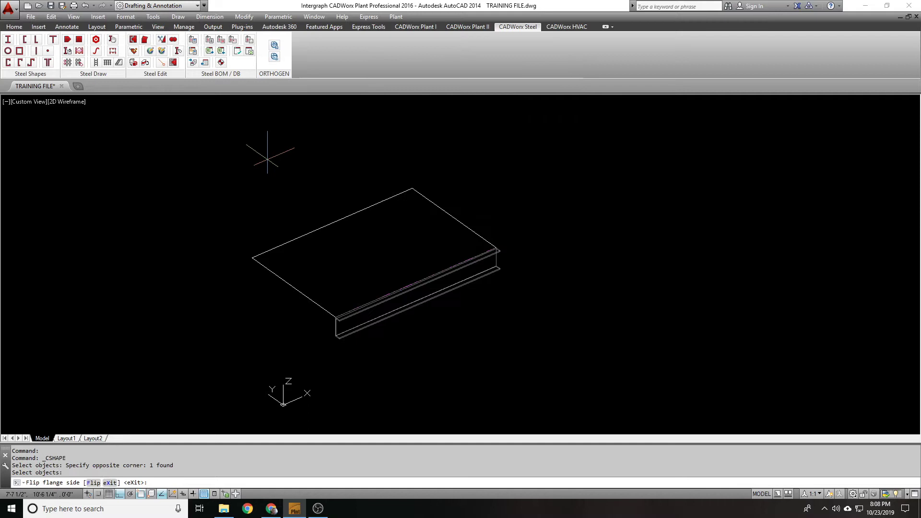
- Set the flange side of each of the four channels so that all flanges face outward from the rectangle
{"action": "scroll", "coordinate": [331, 254], "scroll_direction": "up", "scroll_amount": 2}
{"action": "type", "text": "f"}
{"action": "key", "text": "Return"}
{"action": "type", "text": "f"}
{"action": "key", "text": "Return"}
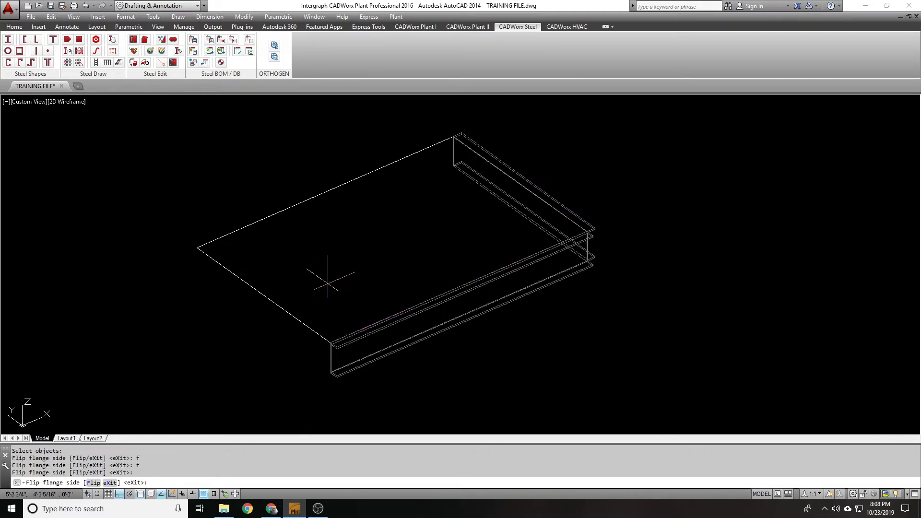
{"action": "type", "text": "ff"}
{"action": "key", "text": "Return"}
{"action": "type", "text": "f"}
{"action": "key", "text": "Return"}
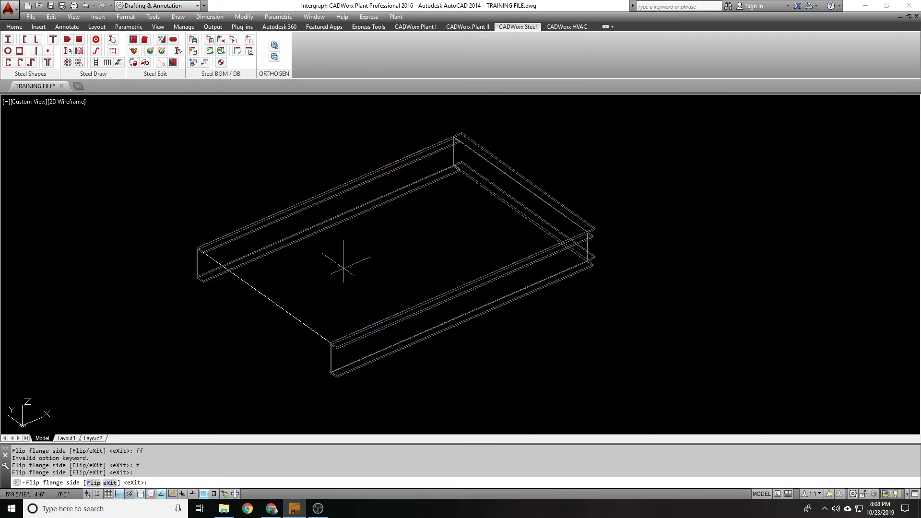
{"action": "type", "text": "f"}
{"action": "key", "text": "Return"}
{"action": "key", "text": "Return"}
{"action": "type", "text": "f"}
{"action": "key", "text": "Return"}
{"action": "key", "text": "Return"}
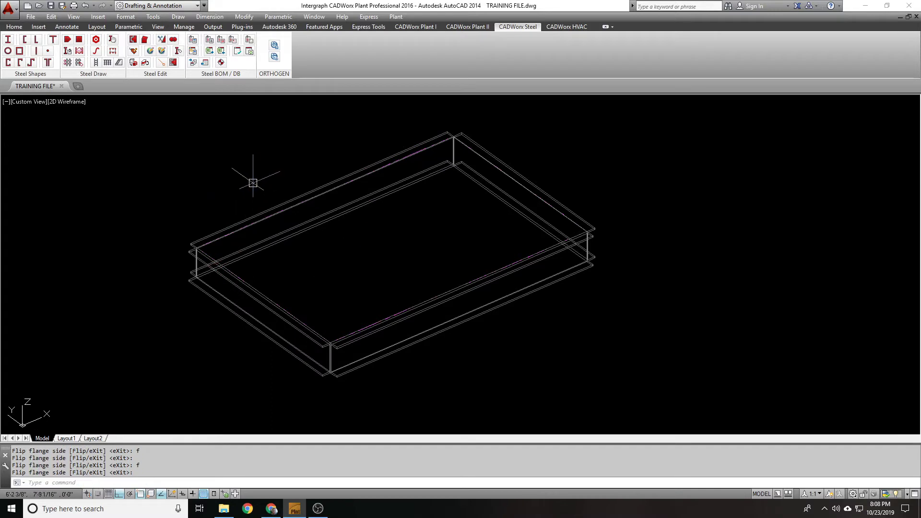
- Miter the left short channel with the rear long channel at their shared corner
{"action": "scroll", "coordinate": [254, 182], "scroll_direction": "down", "scroll_amount": 1}
{"action": "scroll", "coordinate": [240, 220], "scroll_direction": "up", "scroll_amount": 1}
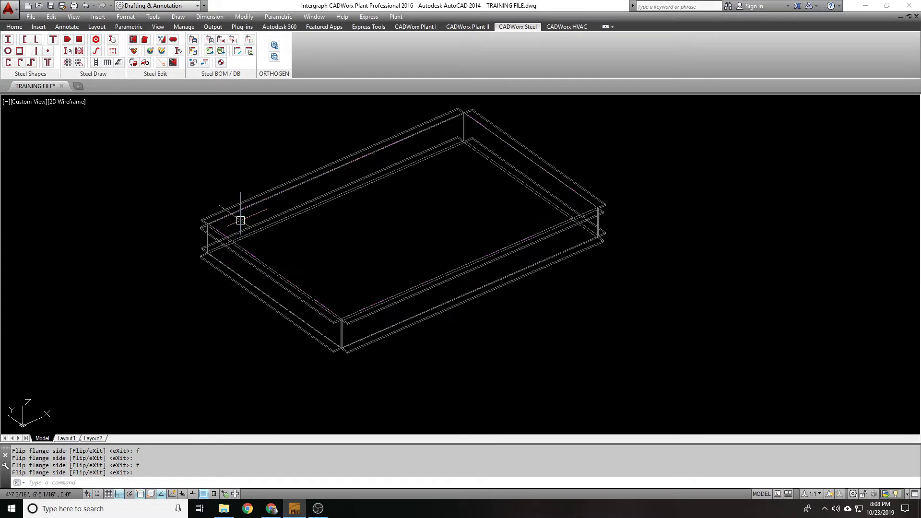
{"action": "middle_click_drag", "start_coordinate": [346, 178], "coordinate": [338, 198]}
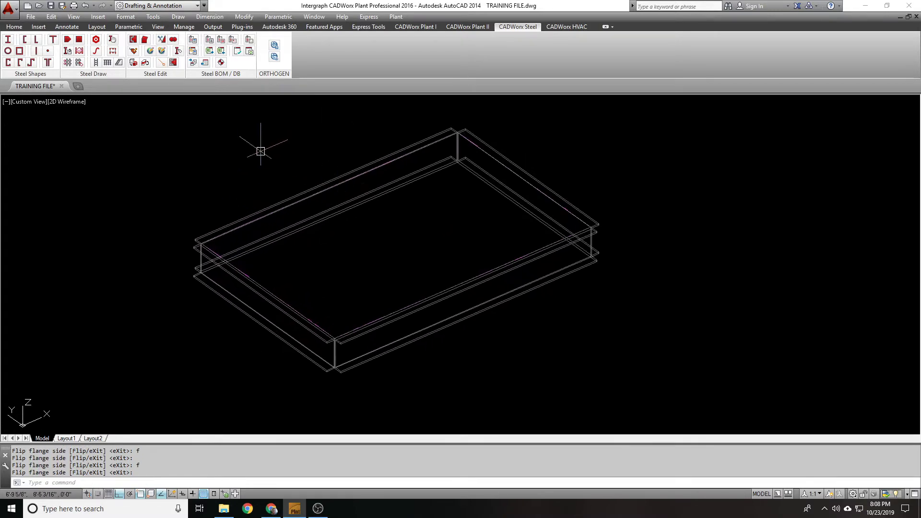
{"action": "left_click", "coordinate": [145, 40]}
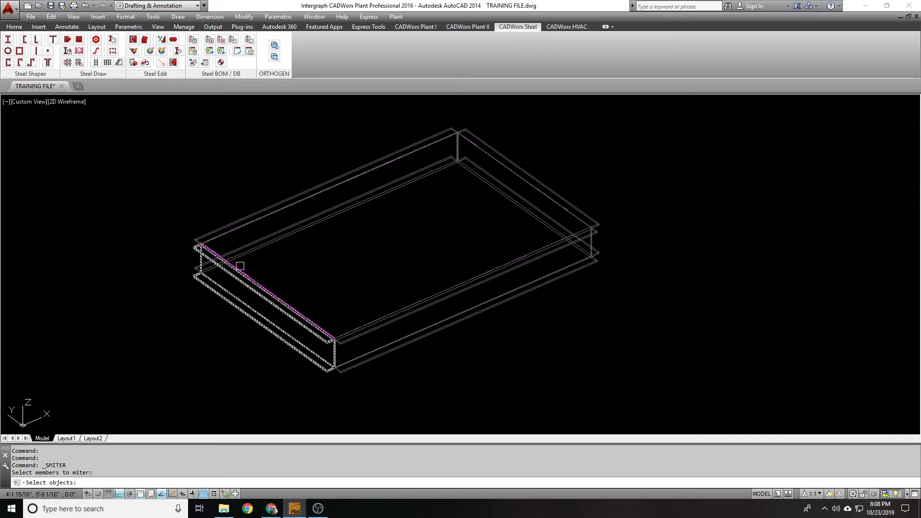
{"action": "left_click", "coordinate": [235, 271]}
{"action": "left_click", "coordinate": [245, 228]}
{"action": "key", "text": "Return"}
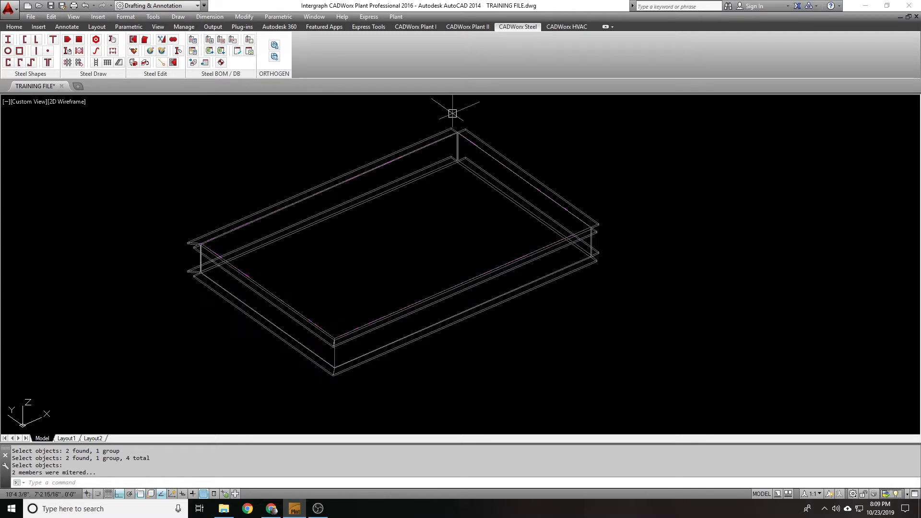
- Miter all four frame channels together at their corners
{"action": "key", "text": "Return"}
{"action": "left_click", "coordinate": [300, 316]}
{"action": "left_click", "coordinate": [379, 324]}
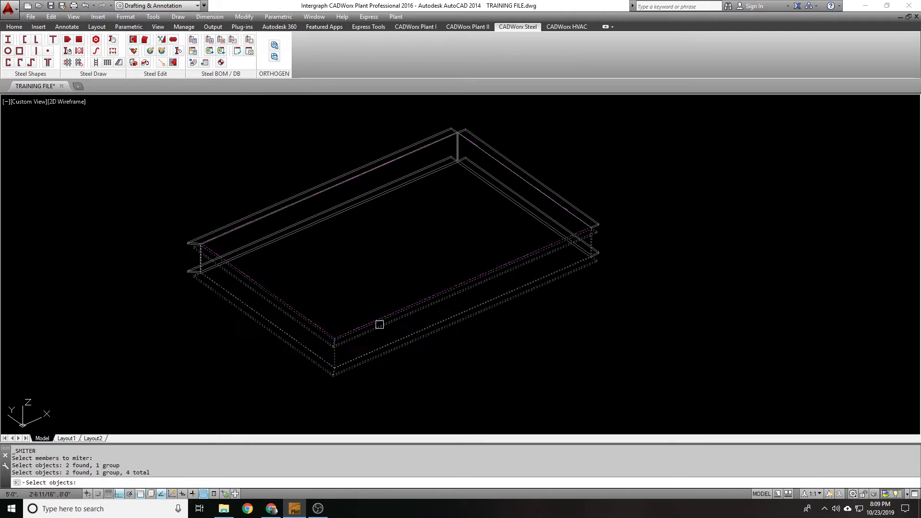
{"action": "left_click", "coordinate": [559, 201]}
{"action": "left_click", "coordinate": [346, 170]}
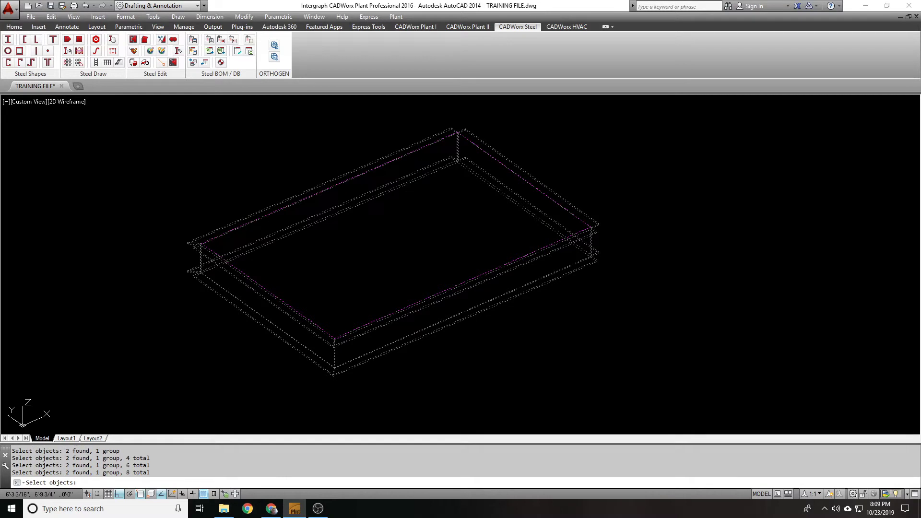
{"action": "key", "text": "Return"}
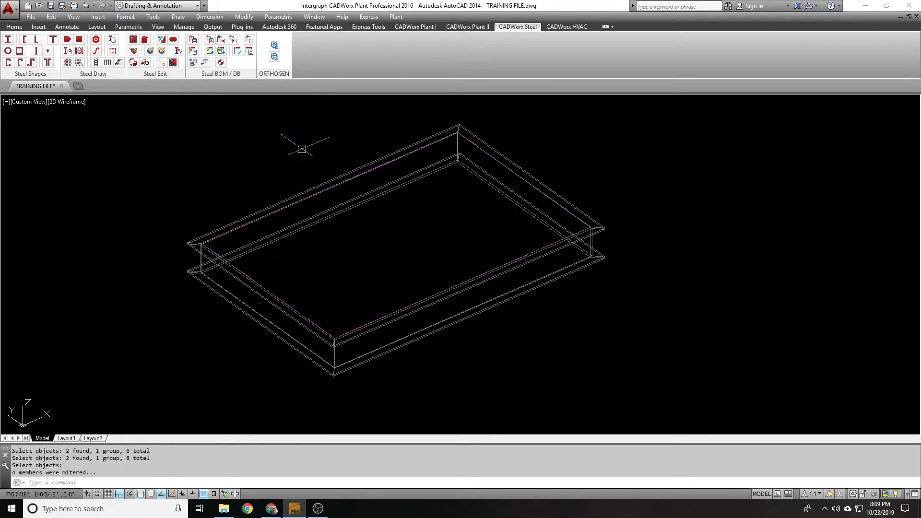
- Miter only the left short channel and the rear long channel again
{"action": "key", "text": "Return"}
{"action": "left_click", "coordinate": [253, 277]}
{"action": "left_click", "coordinate": [253, 249]}
{"action": "key", "text": "Return"}
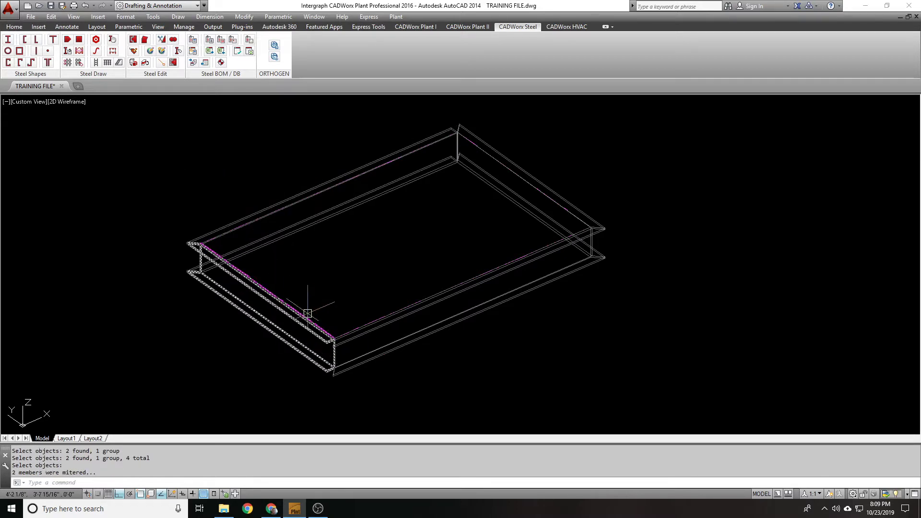
- Repeat the miter on all four channels of the frame in one selection
{"action": "key", "text": "Return"}
{"action": "left_click", "coordinate": [403, 338]}
{"action": "left_click", "coordinate": [403, 338]}
{"action": "left_click", "coordinate": [422, 146]}
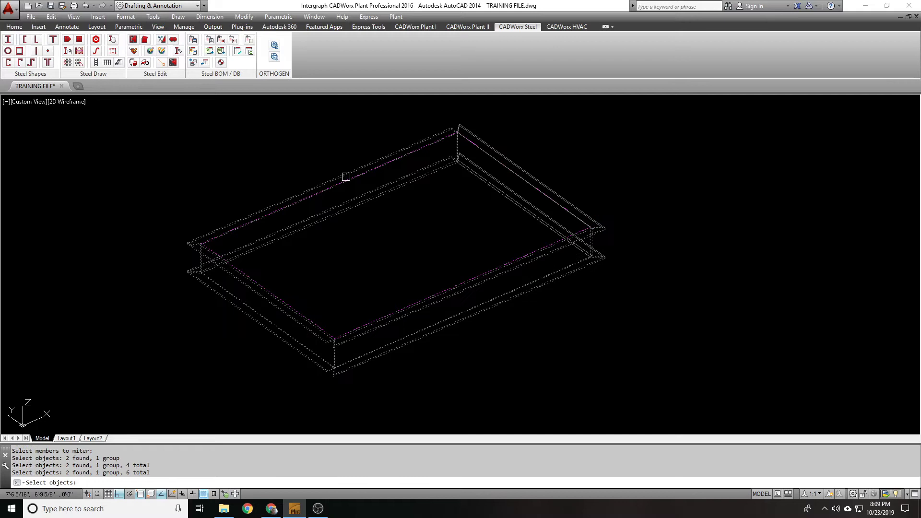
{"action": "left_click", "coordinate": [477, 154]}
{"action": "left_click", "coordinate": [510, 148]}
{"action": "left_click", "coordinate": [515, 163]}
{"action": "key", "text": "Return"}
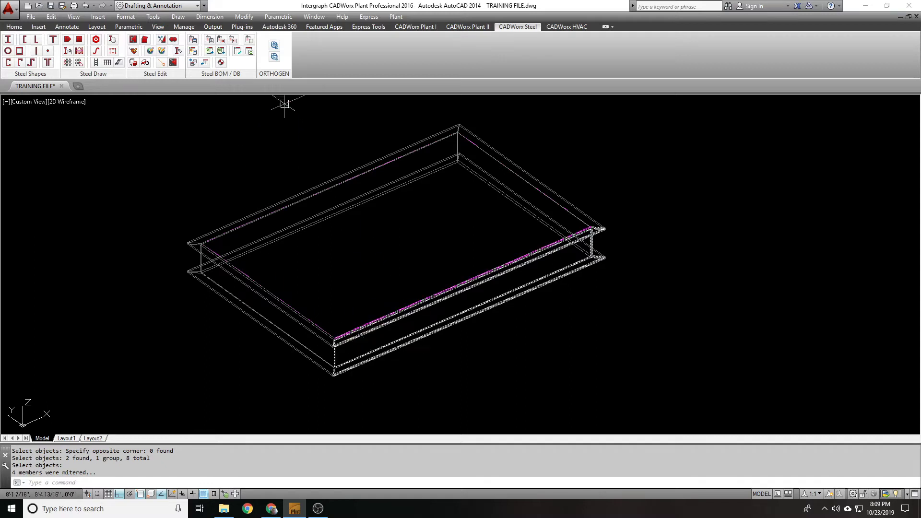
- Miter just the left short channel and the rear long channel, leaving the front corner out of the selection
{"action": "left_click", "coordinate": [134, 47]}
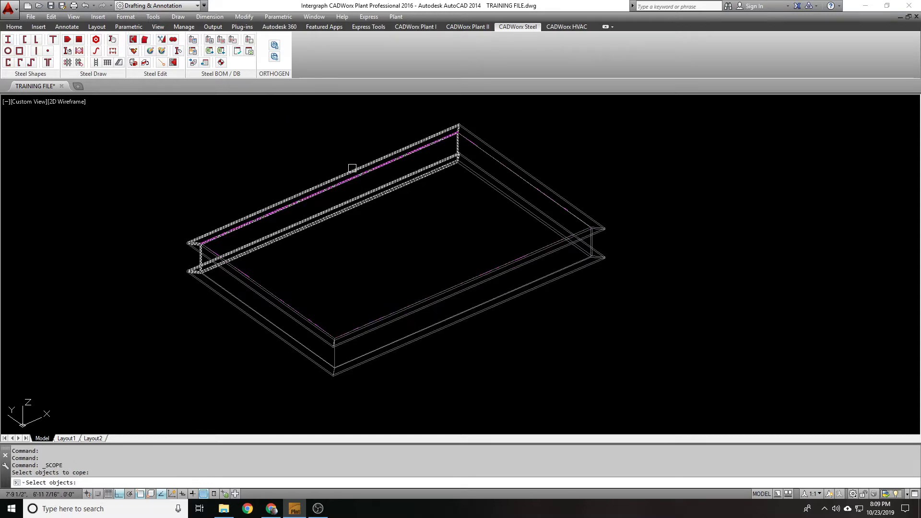
{"action": "left_click", "coordinate": [352, 168]}
{"action": "left_click", "coordinate": [144, 39]}
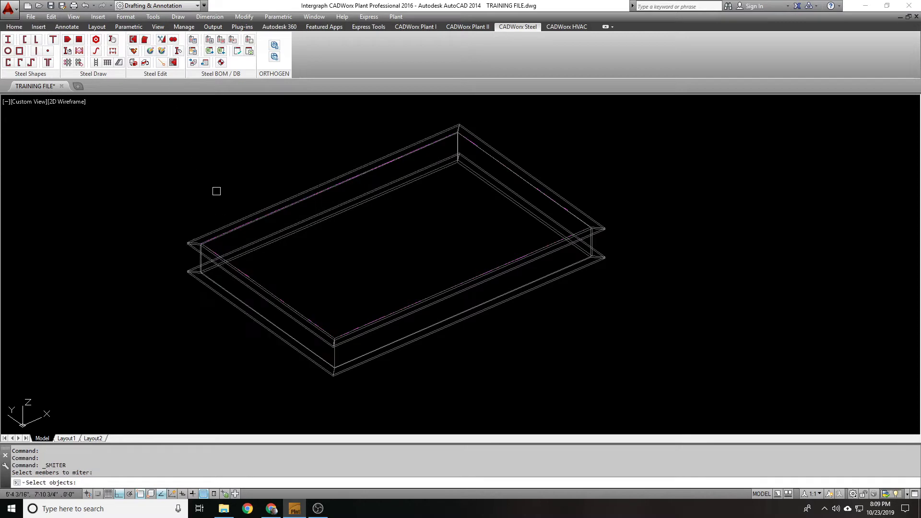
{"action": "left_click", "coordinate": [226, 227]}
{"action": "left_click", "coordinate": [255, 293]}
{"action": "key", "text": "Return"}
{"action": "scroll", "coordinate": [345, 343], "scroll_direction": "up", "scroll_amount": 6}
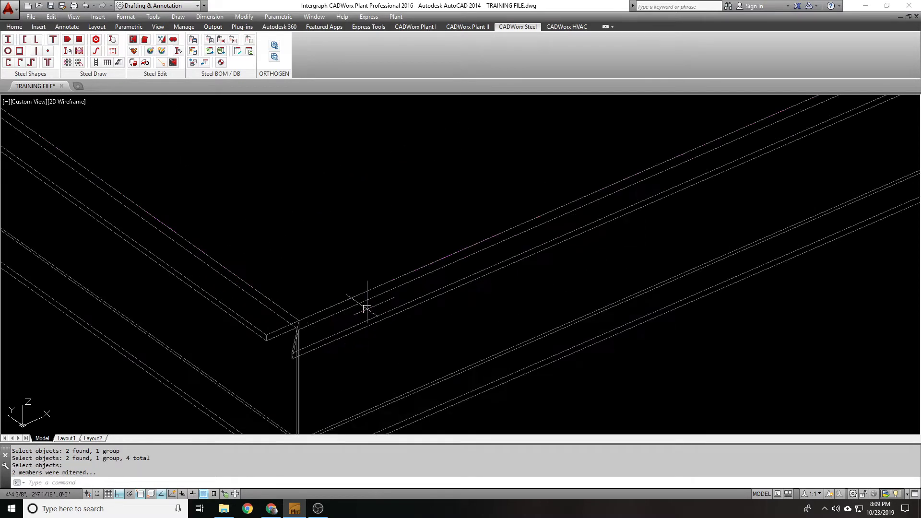
{"action": "left_click", "coordinate": [368, 311]}
{"action": "key", "text": "Escape"}
{"action": "scroll", "coordinate": [263, 295], "scroll_direction": "down", "scroll_amount": 10}
{"action": "scroll", "coordinate": [332, 259], "scroll_direction": "up", "scroll_amount": 4}
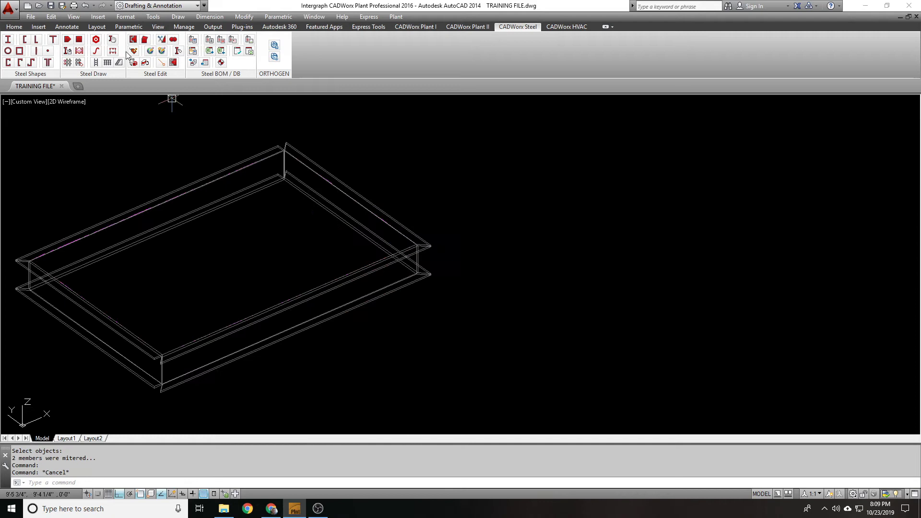
- Miter the front long channel with the right short channel at their shared corner
{"action": "left_click", "coordinate": [145, 40]}
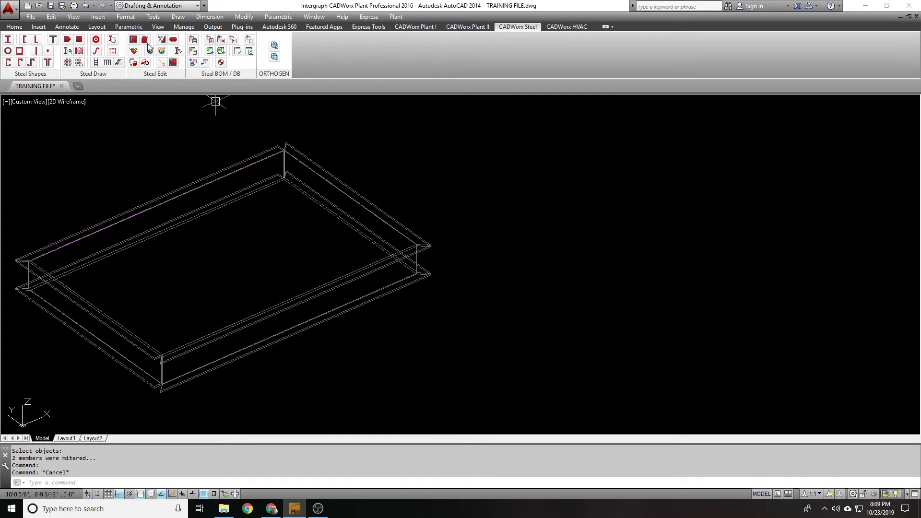
{"action": "left_click", "coordinate": [355, 272]}
{"action": "left_click", "coordinate": [378, 221]}
{"action": "key", "text": "Return"}
- Stretch the front long channel's near end to the left short channel's outer flange corner, for a length of about 74.26 inches
{"action": "middle_click_drag", "start_coordinate": [283, 274], "coordinate": [460, 173]}
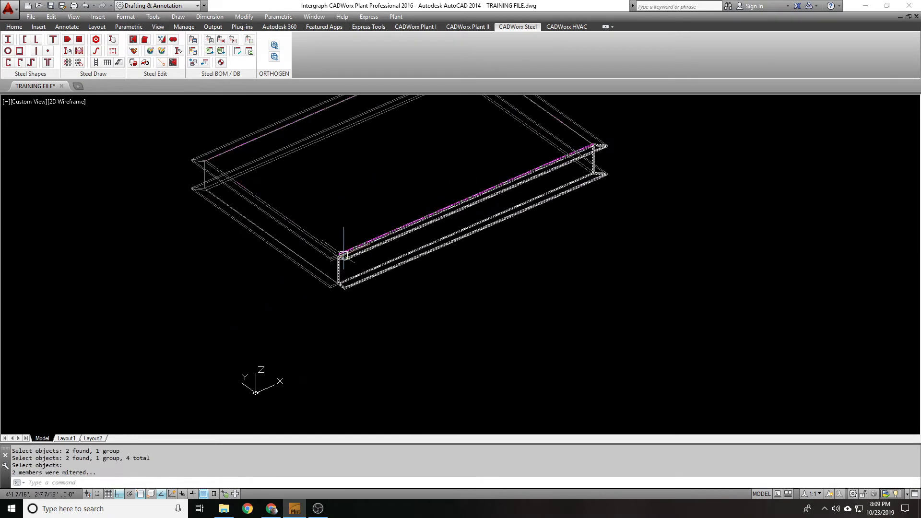
{"action": "left_click", "coordinate": [345, 254]}
{"action": "scroll", "coordinate": [345, 253], "scroll_direction": "up", "scroll_amount": 3}
{"action": "left_click", "coordinate": [343, 245]}
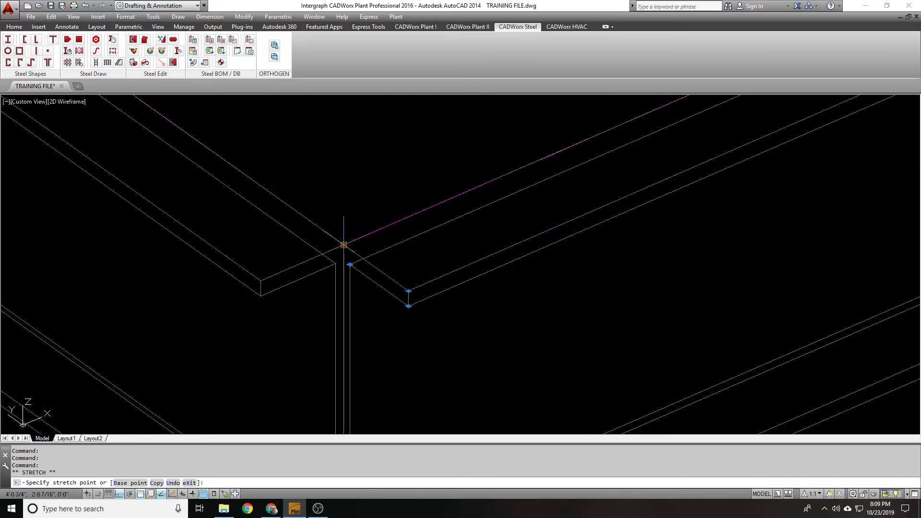
{"action": "left_click", "coordinate": [271, 277]}
{"action": "key", "text": "Escape"}
{"action": "scroll", "coordinate": [360, 235], "scroll_direction": "down", "scroll_amount": 3}
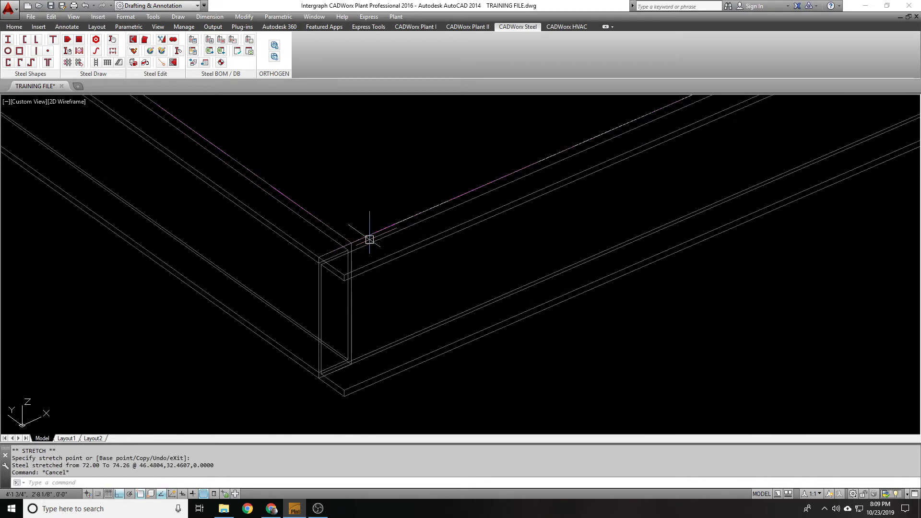
- Flip the flange of the stretched front long channel in its component settings
{"action": "double_click", "coordinate": [369, 239]}
{"action": "left_click", "coordinate": [507, 230]}
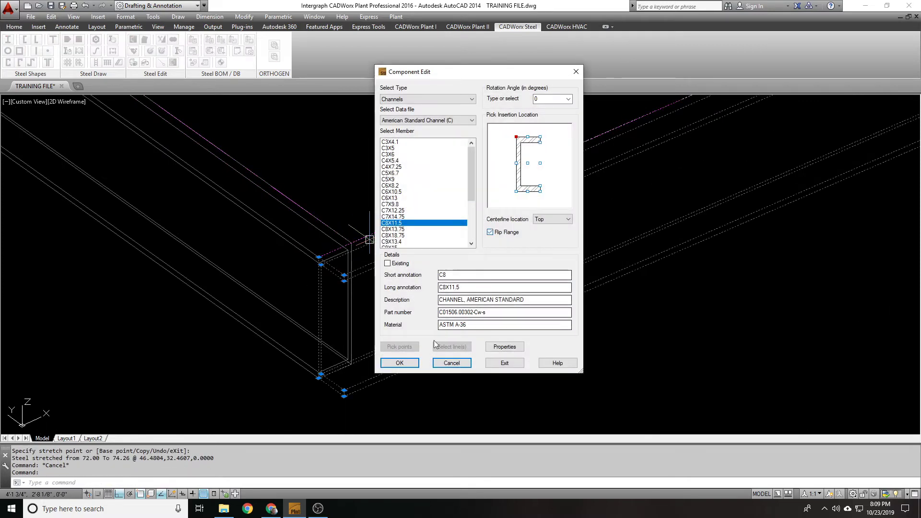
{"action": "left_click", "coordinate": [399, 360]}
- Cope the left short channel against the front long channel using the Bolted coping type
{"action": "middle_click_drag", "start_coordinate": [211, 182], "coordinate": [247, 169], "text": "shift"}
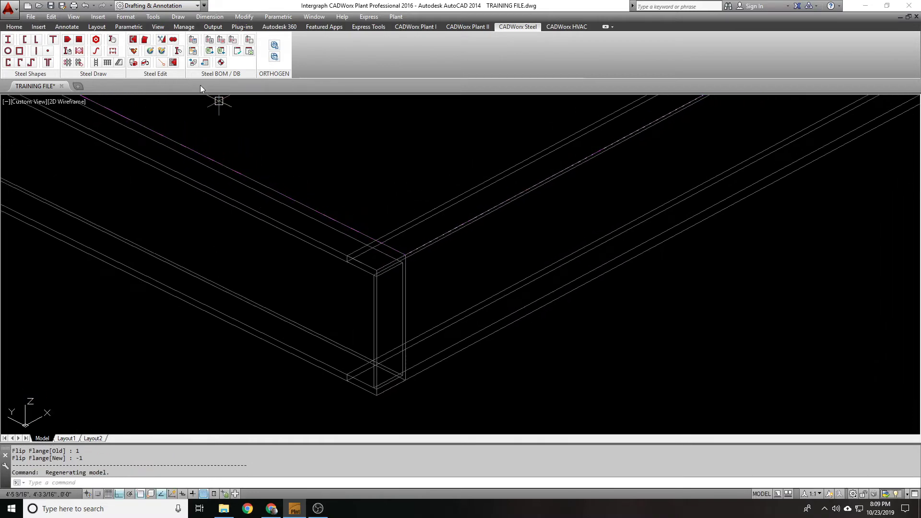
{"action": "left_click", "coordinate": [134, 50]}
{"action": "left_click", "coordinate": [321, 217]}
{"action": "key", "text": "Return"}
{"action": "left_click", "coordinate": [397, 220]}
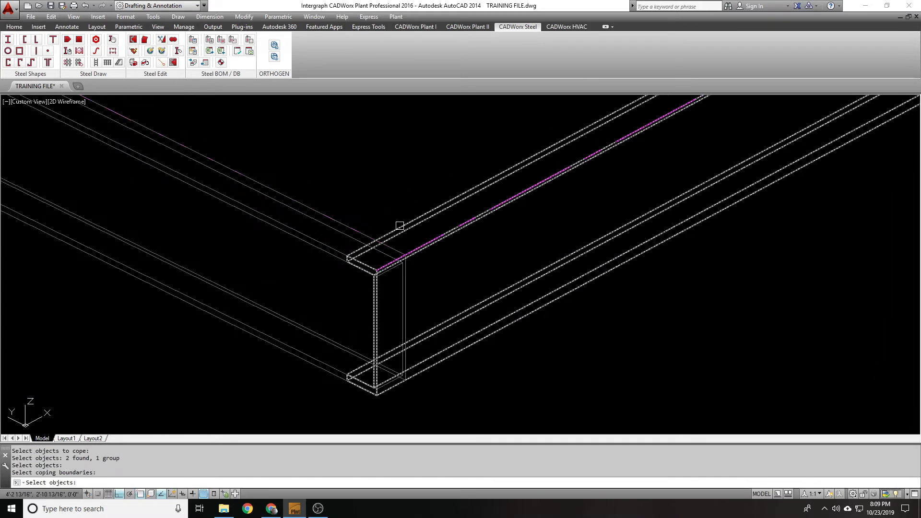
{"action": "key", "text": "Return"}
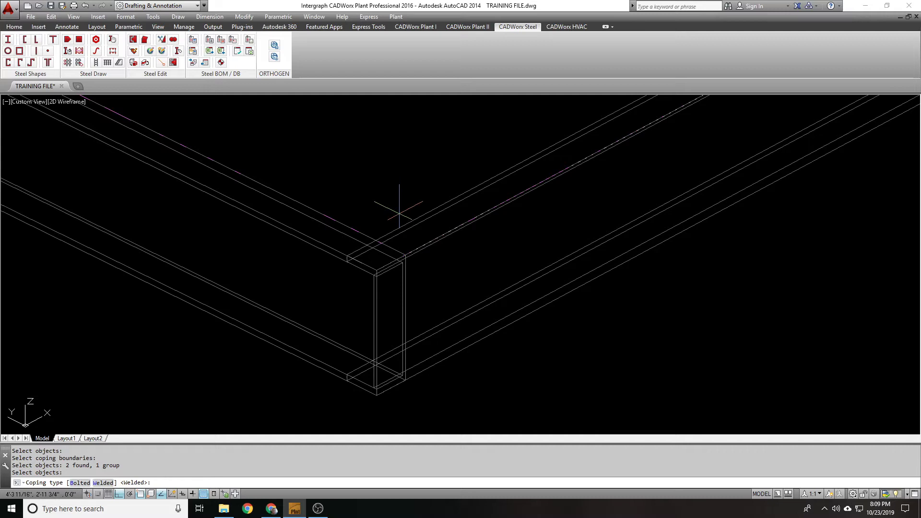
{"action": "type", "text": "b"}
{"action": "key", "text": "Return"}
- Miter the left short channel with the rear long channel at the left corner
{"action": "scroll", "coordinate": [403, 207], "scroll_direction": "down", "scroll_amount": 5}
{"action": "scroll", "coordinate": [438, 240], "scroll_direction": "up", "scroll_amount": 2}
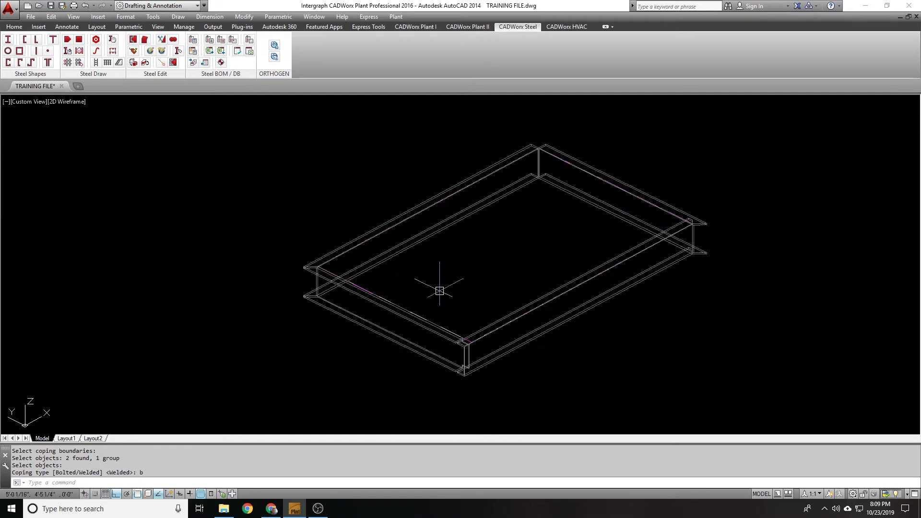
{"action": "left_click", "coordinate": [145, 41]}
{"action": "left_click", "coordinate": [312, 287]}
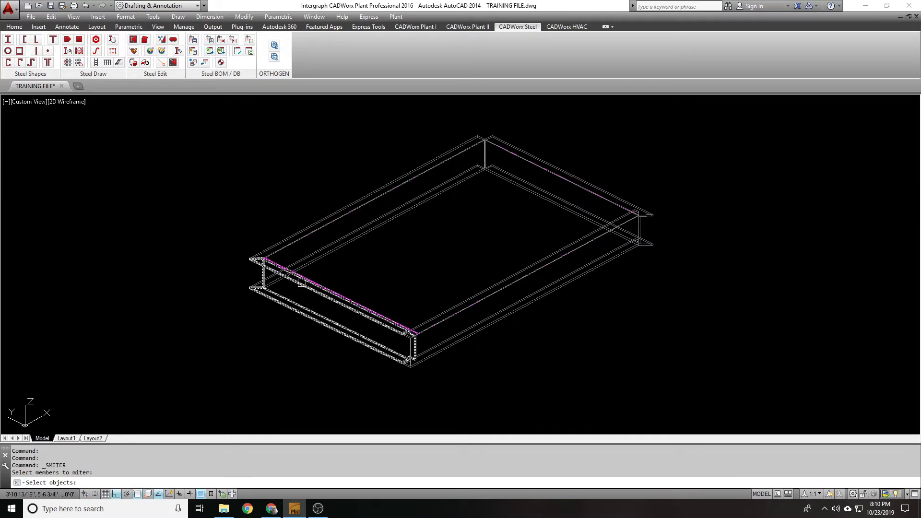
{"action": "left_click", "coordinate": [304, 226]}
{"action": "key", "text": "Return"}
- Miter the rear long channel with the right short channel at the back corner
{"action": "key", "text": "Return"}
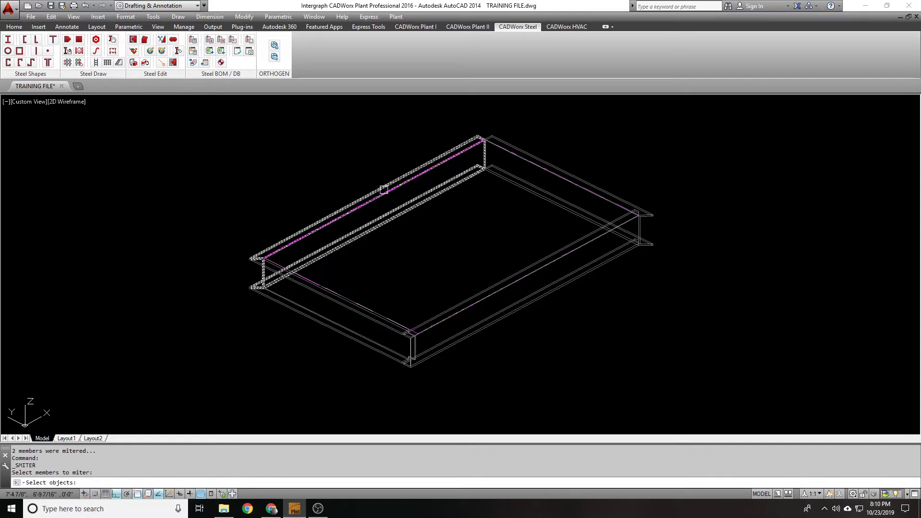
{"action": "left_click", "coordinate": [383, 188]}
{"action": "left_click", "coordinate": [538, 157]}
{"action": "key", "text": "Return"}
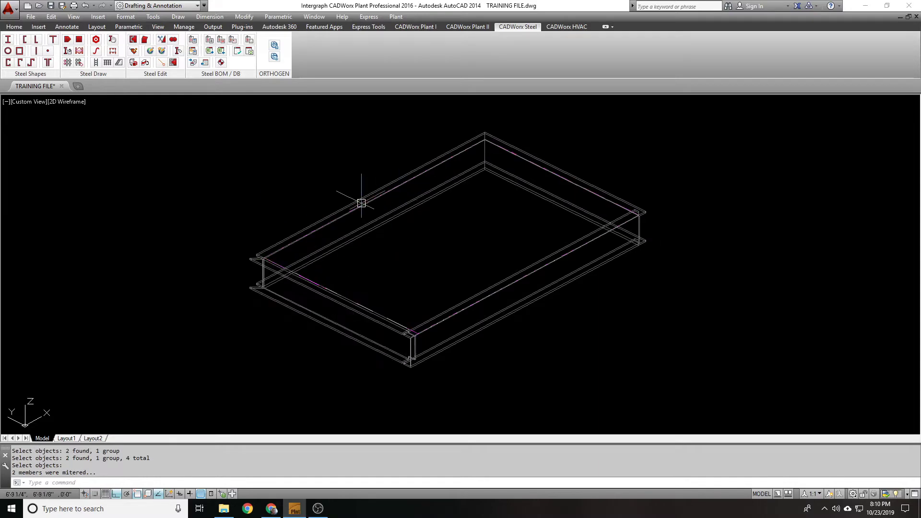
- Miter the rear long channel with the left short channel once more at the left corner
{"action": "key", "text": "Return"}
{"action": "left_click", "coordinate": [304, 226]}
{"action": "left_click", "coordinate": [312, 294]}
{"action": "key", "text": "Return"}
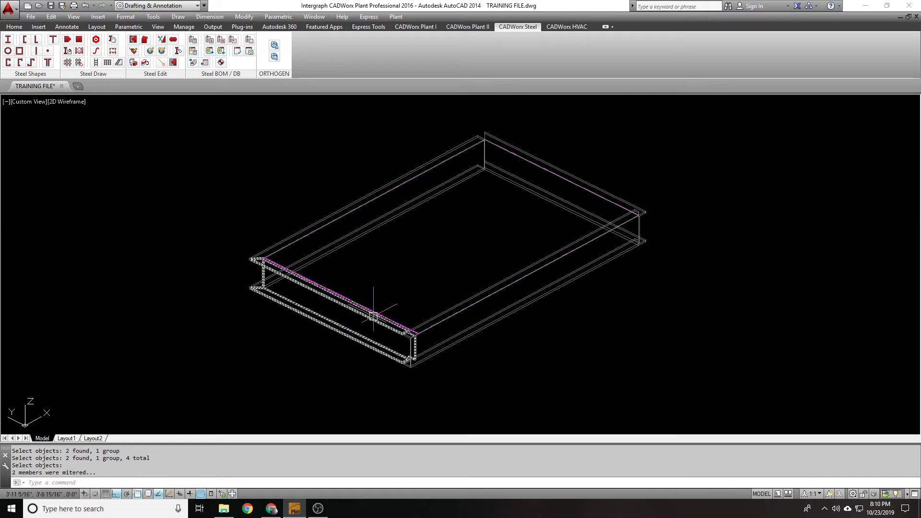
{"action": "scroll", "coordinate": [373, 316], "scroll_direction": "up", "scroll_amount": 2}
{"action": "scroll", "coordinate": [384, 312], "scroll_direction": "down", "scroll_amount": 2}
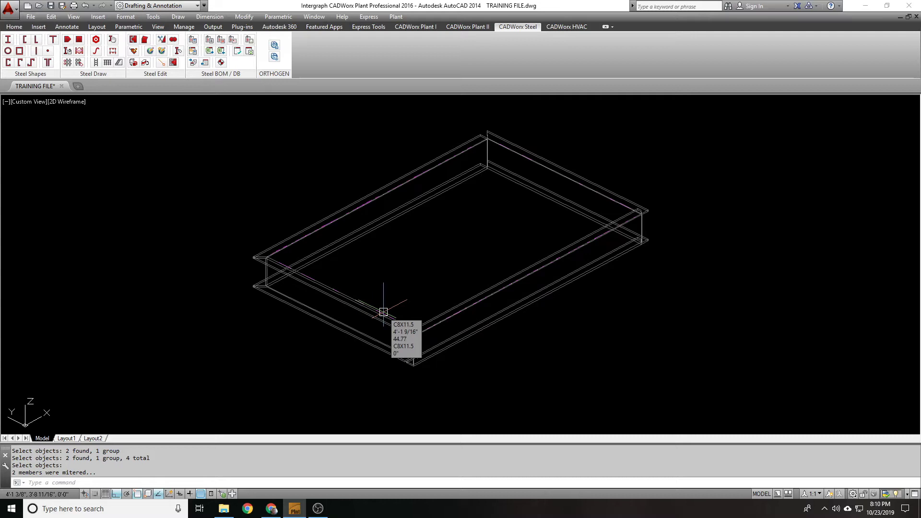
- Erase all four C8X11.5 channels, leaving only the rectangular outline
{"action": "scroll", "coordinate": [358, 236], "scroll_direction": "down", "scroll_amount": 2}
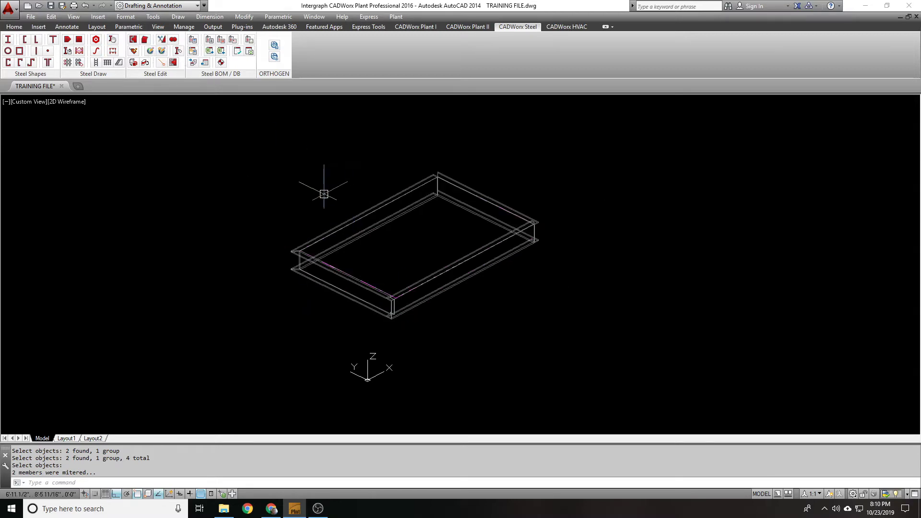
{"action": "scroll", "coordinate": [304, 259], "scroll_direction": "up", "scroll_amount": 4}
{"action": "scroll", "coordinate": [303, 229], "scroll_direction": "down", "scroll_amount": 4}
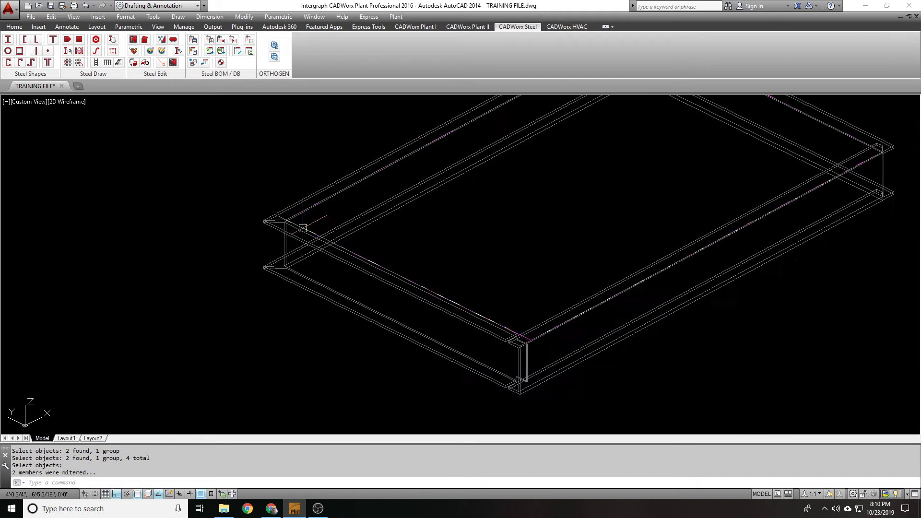
{"action": "left_click", "coordinate": [303, 230]}
{"action": "type", "text": "e"}
{"action": "key", "text": "space"}
{"action": "left_click", "coordinate": [322, 223]}
{"action": "key", "text": "Delete"}
{"action": "left_click", "coordinate": [509, 292]}
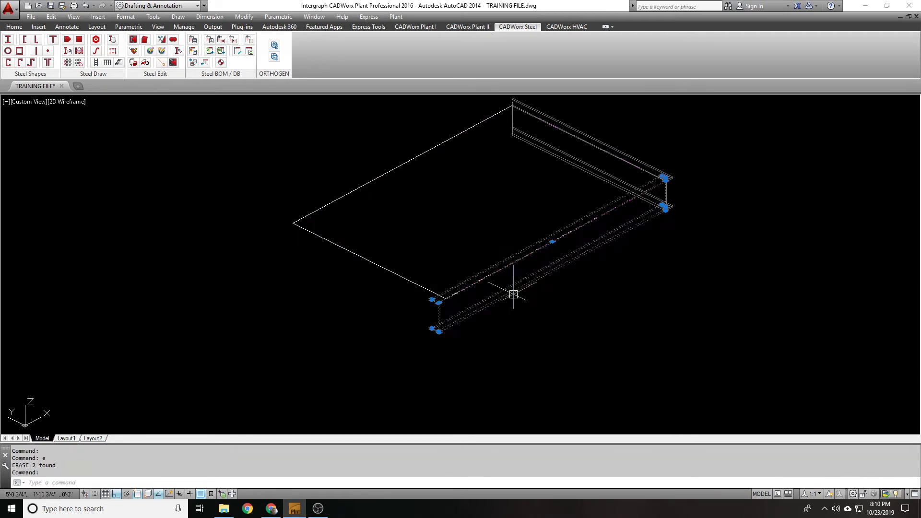
{"action": "key", "text": "Delete"}
{"action": "left_click", "coordinate": [559, 164]}
{"action": "key", "text": "Delete"}
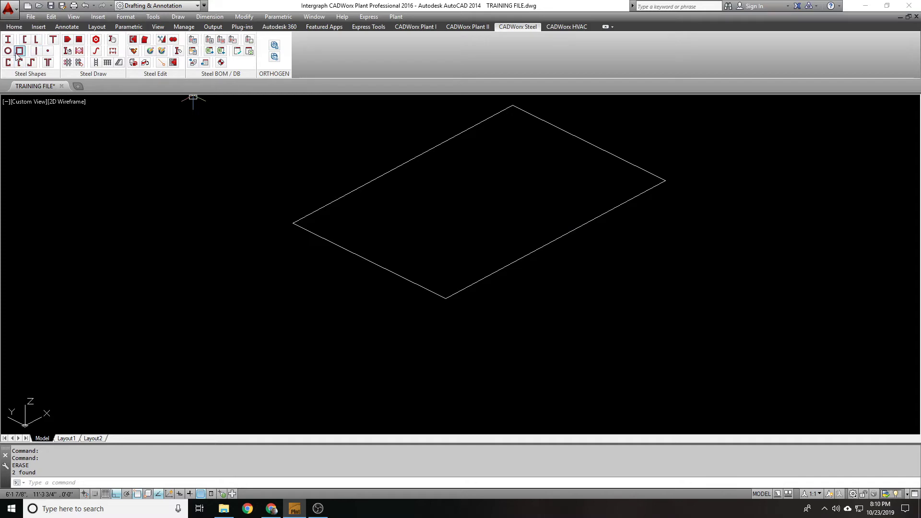
{"action": "key", "text": "Return"}
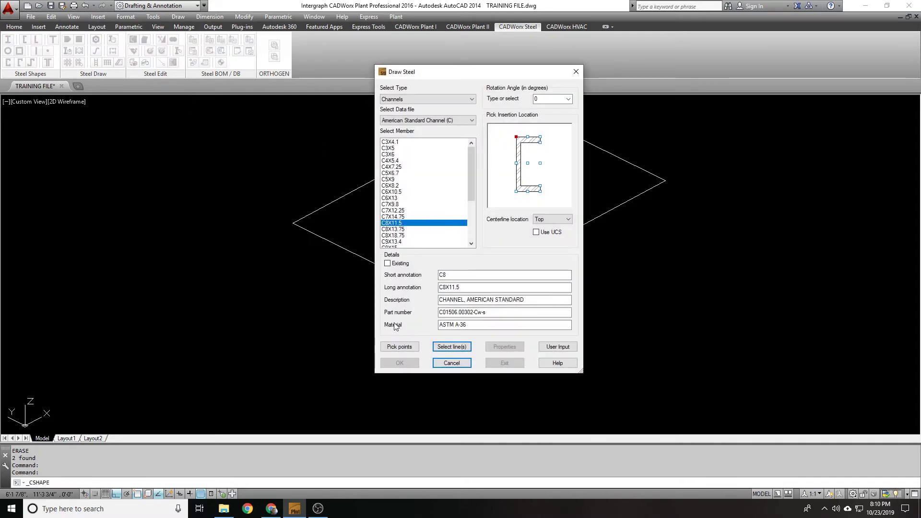
{"action": "left_click", "coordinate": [449, 349]}
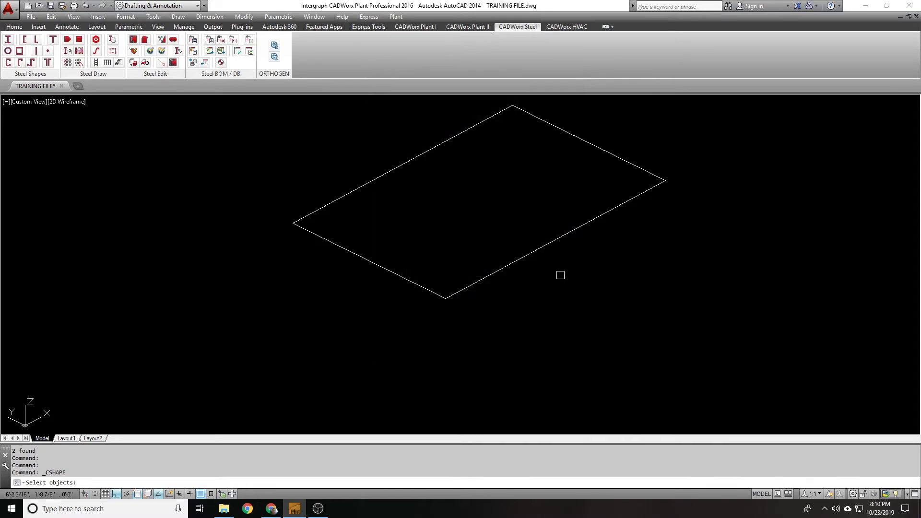
{"action": "left_click_drag", "start_coordinate": [559, 275], "coordinate": [456, 190]}
{"action": "left_click", "coordinate": [456, 190]}
{"action": "left_click", "coordinate": [420, 167]}
{"action": "key", "text": "Escape"}
{"action": "left_click", "coordinate": [421, 285]}
{"action": "type", "text": "x"}
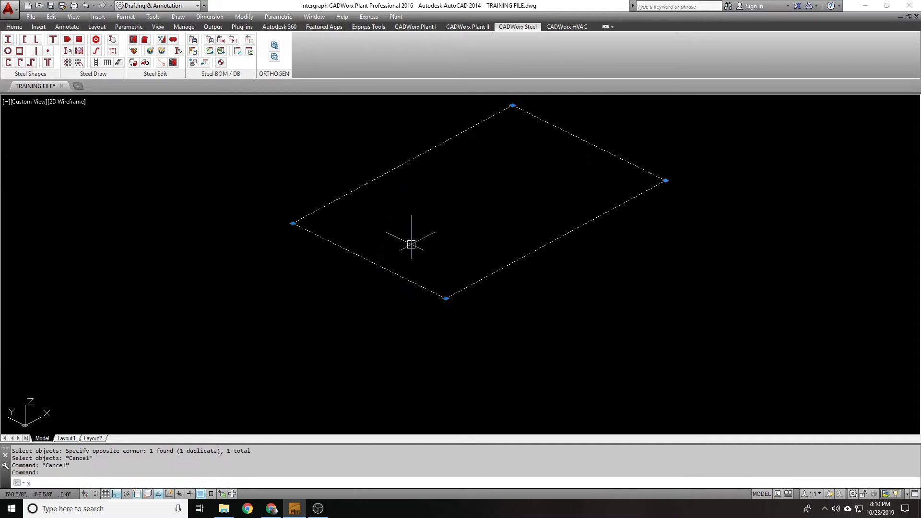
{"action": "key", "text": "Escape"}
- Draw C8X11.5 channels with a Top centerline and 0 degree rotation along the existing rectangular outline
{"action": "left_click", "coordinate": [23, 42]}
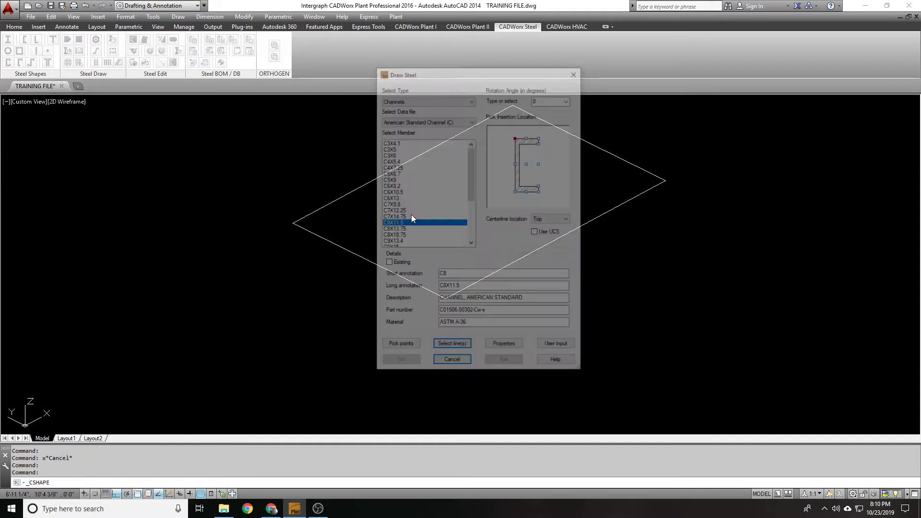
{"action": "left_click", "coordinate": [461, 346]}
{"action": "left_click", "coordinate": [433, 304]}
{"action": "left_click", "coordinate": [398, 240]}
{"action": "key", "text": "Return"}
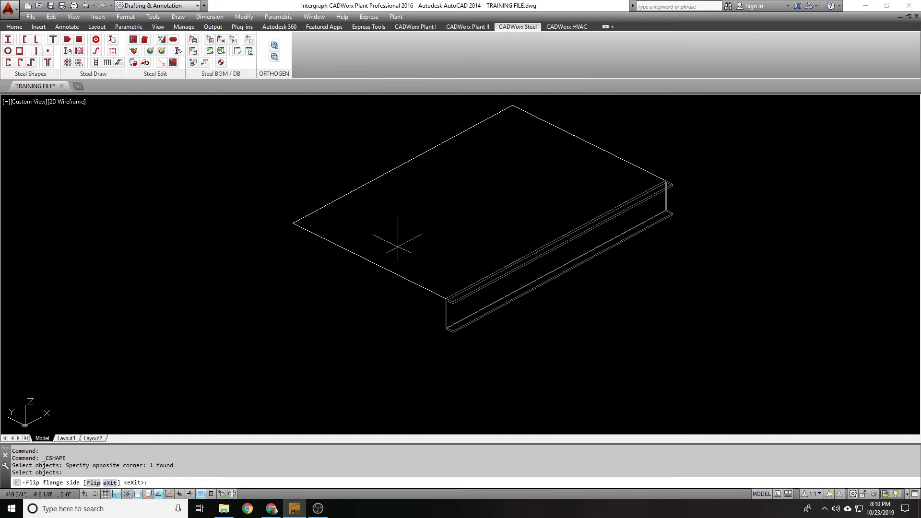
- Set the flange side of each new channel so all flanges face outward, flipping them where needed, and finish placement
{"action": "key", "text": "Return"}
{"action": "key", "text": "Return"}
{"action": "type", "text": "f"}
{"action": "key", "text": "Return"}
{"action": "key", "text": "Return"}
{"action": "type", "text": "f"}
{"action": "key", "text": "Return"}
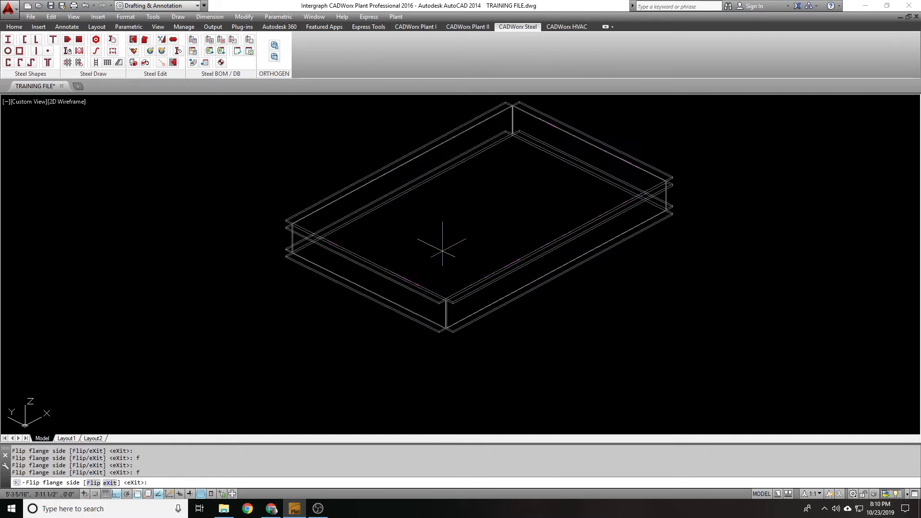
{"action": "key", "text": "Return"}
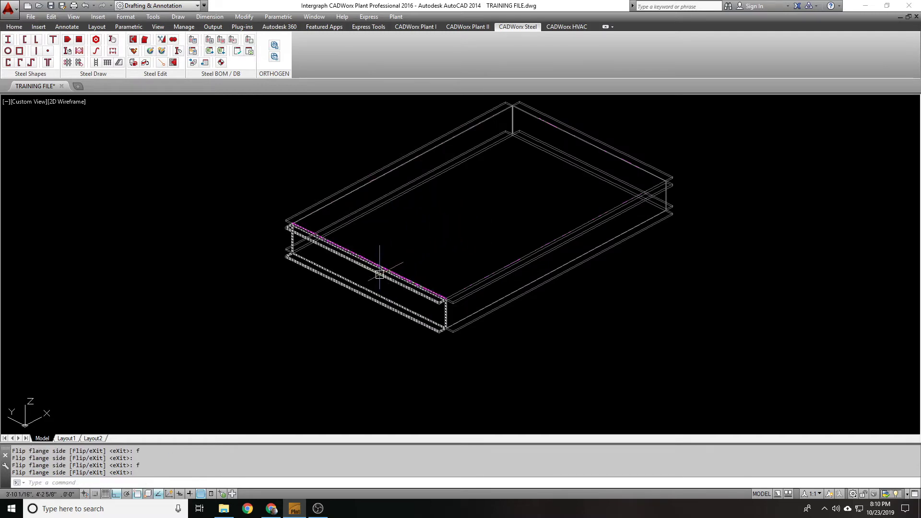
- Set the centerline location of both short channels to Center
{"action": "left_click", "coordinate": [377, 270]}
{"action": "double_click", "coordinate": [583, 137]}
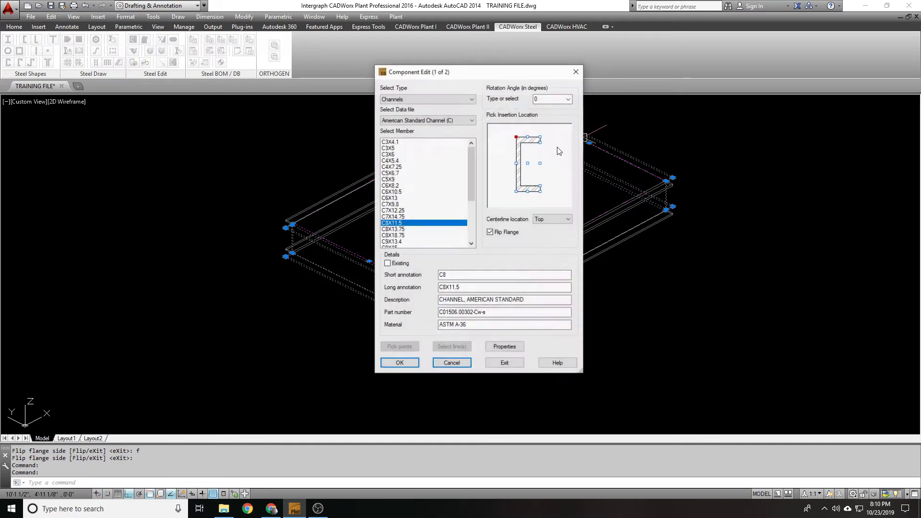
{"action": "left_click", "coordinate": [550, 217]}
{"action": "left_click", "coordinate": [542, 232]}
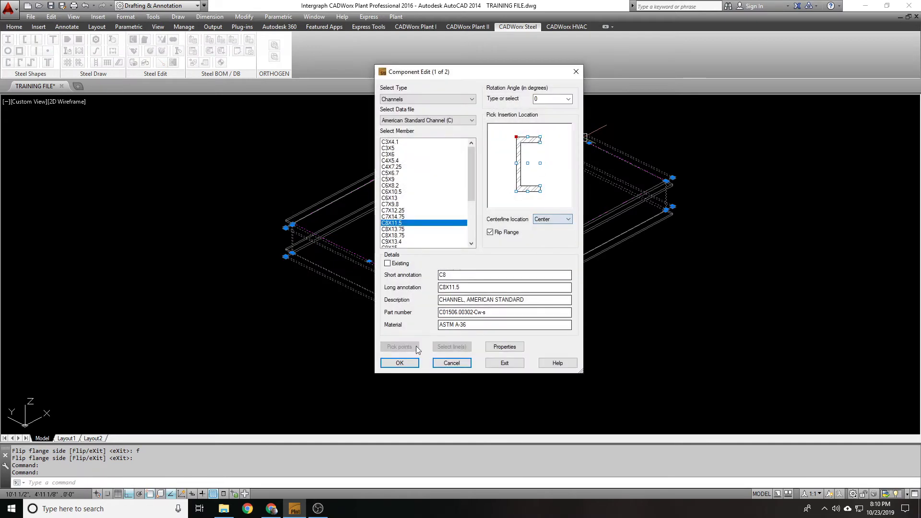
{"action": "key", "text": "Return"}
{"action": "left_click", "coordinate": [551, 219]}
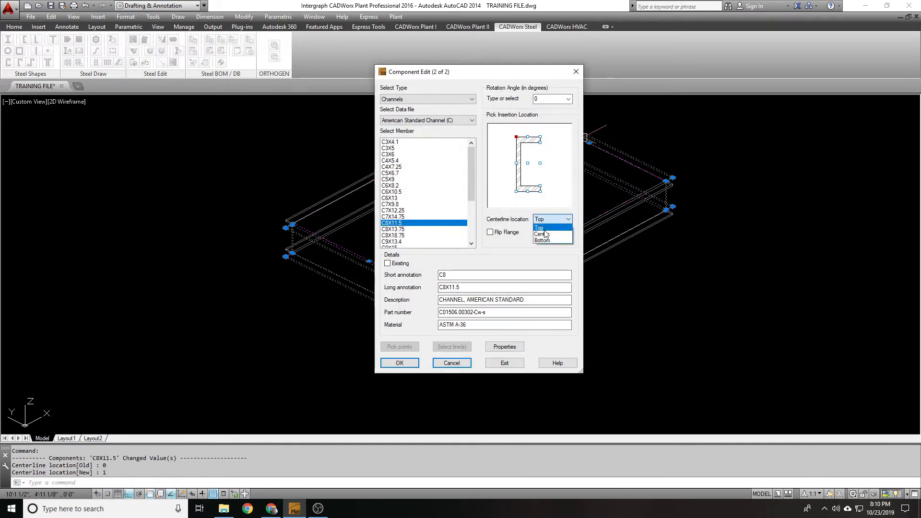
{"action": "left_click", "coordinate": [541, 232]}
{"action": "key", "text": "Return"}
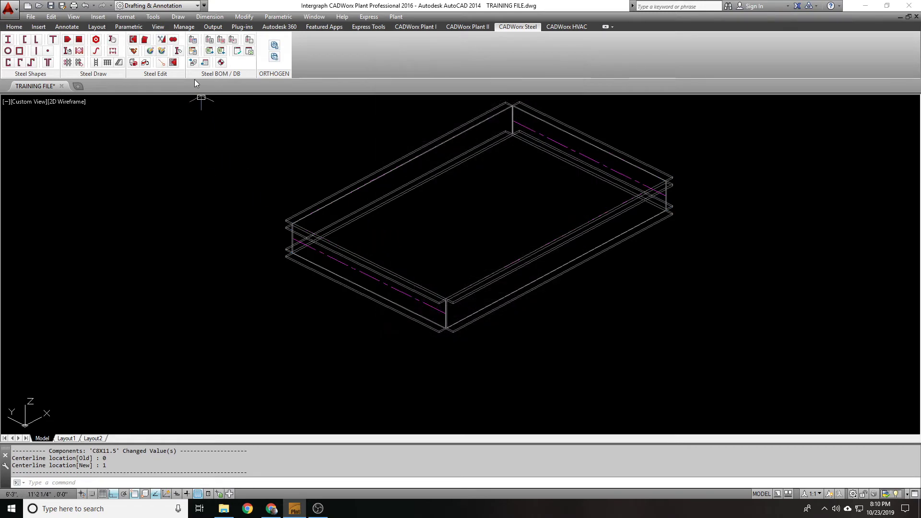
- Try to miter all four channels together while the long and short channels have different centerline locations
{"action": "scroll", "coordinate": [329, 168], "scroll_direction": "up", "scroll_amount": 3}
{"action": "scroll", "coordinate": [328, 168], "scroll_direction": "down", "scroll_amount": 2}
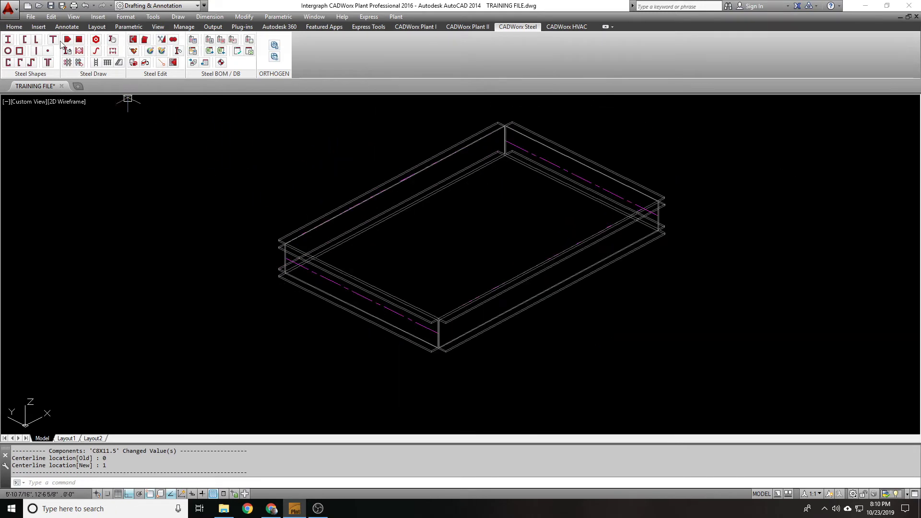
{"action": "left_click", "coordinate": [146, 41]}
{"action": "left_click", "coordinate": [339, 273]}
{"action": "left_click", "coordinate": [394, 211]}
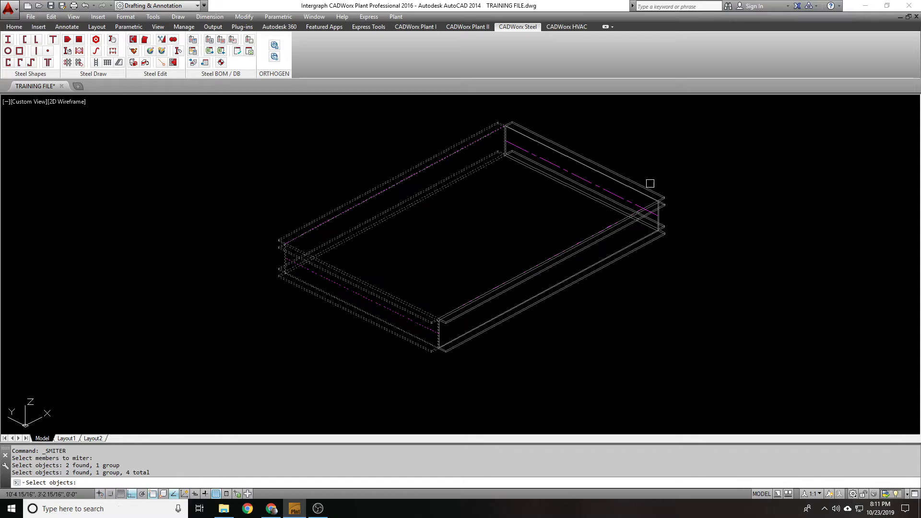
{"action": "left_click", "coordinate": [657, 184]}
{"action": "left_click", "coordinate": [625, 188]}
{"action": "left_click", "coordinate": [549, 262]}
{"action": "key", "text": "Return"}
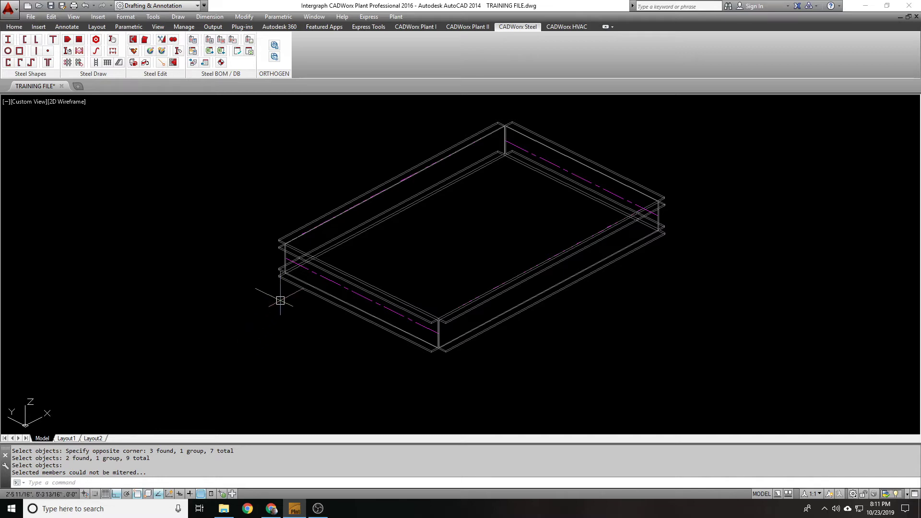
- Set the centerline location of both long channels to Center
{"action": "scroll", "coordinate": [302, 269], "scroll_direction": "up", "scroll_amount": 3}
{"action": "middle_click_drag", "start_coordinate": [320, 261], "coordinate": [307, 267]}
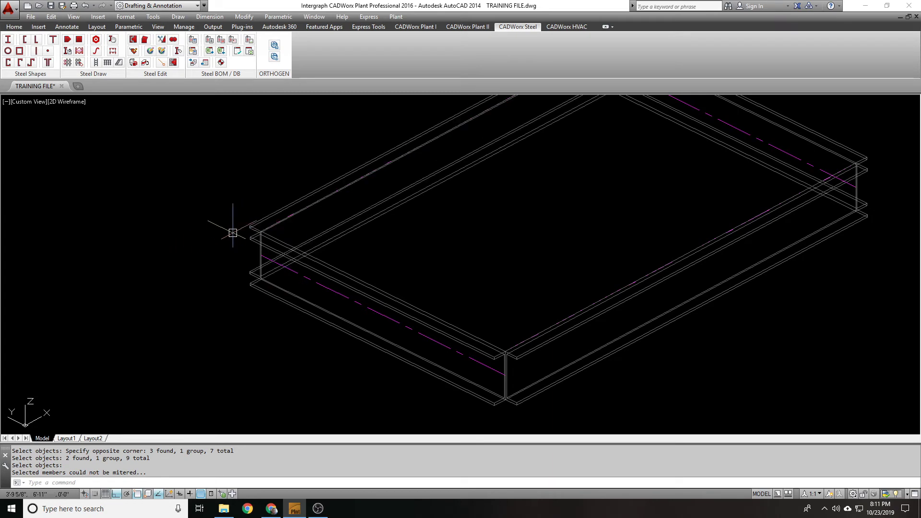
{"action": "scroll", "coordinate": [255, 223], "scroll_direction": "up", "scroll_amount": 3}
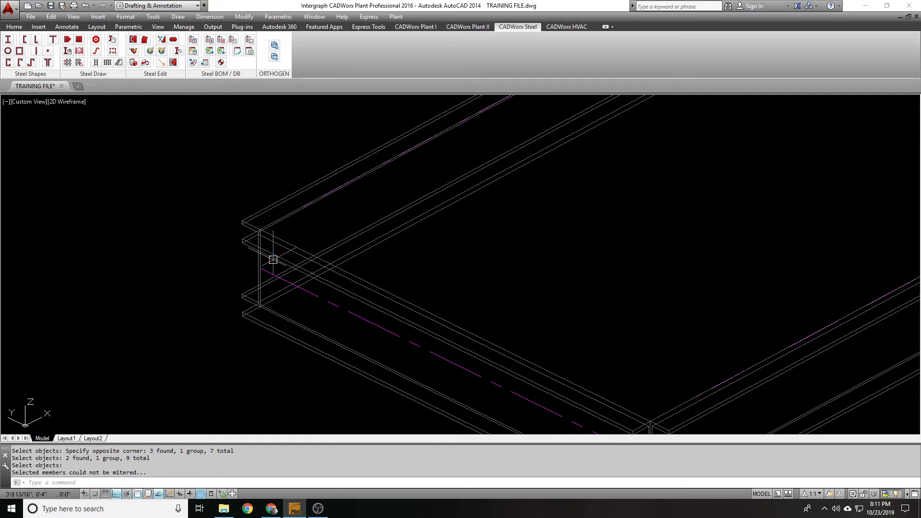
{"action": "scroll", "coordinate": [298, 242], "scroll_direction": "down", "scroll_amount": 3}
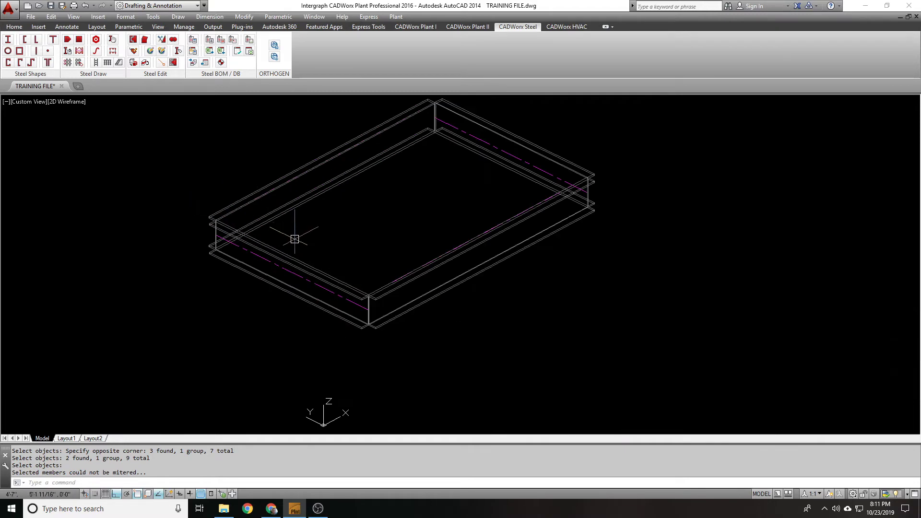
{"action": "left_click", "coordinate": [288, 181]}
{"action": "left_click", "coordinate": [395, 281]}
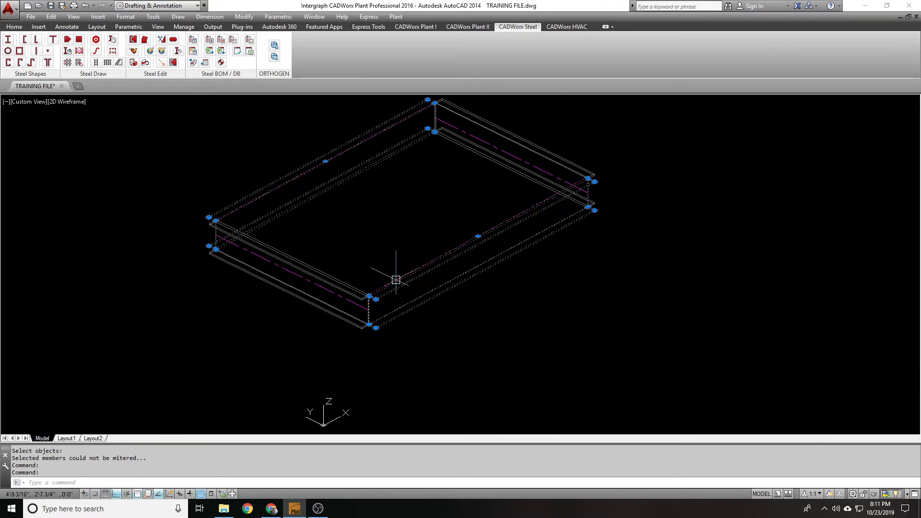
{"action": "double_click", "coordinate": [400, 226]}
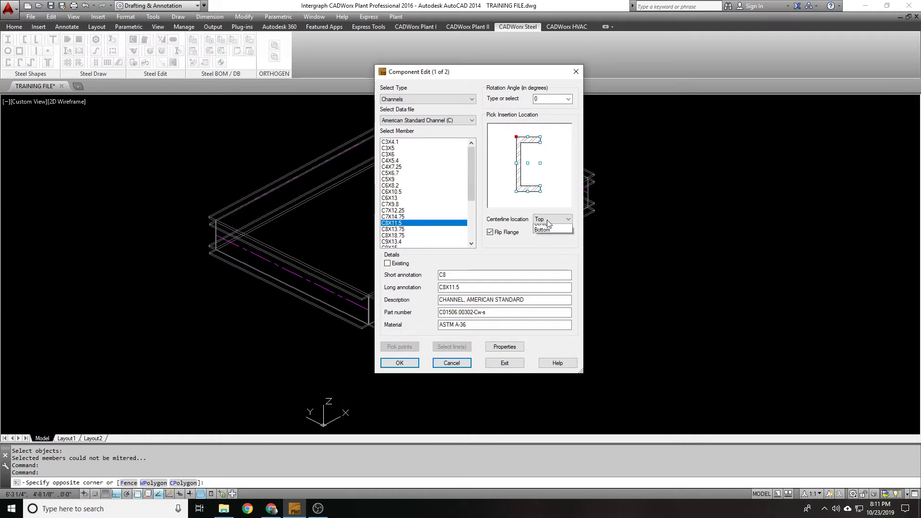
{"action": "left_click", "coordinate": [553, 219]}
{"action": "left_click", "coordinate": [546, 231]}
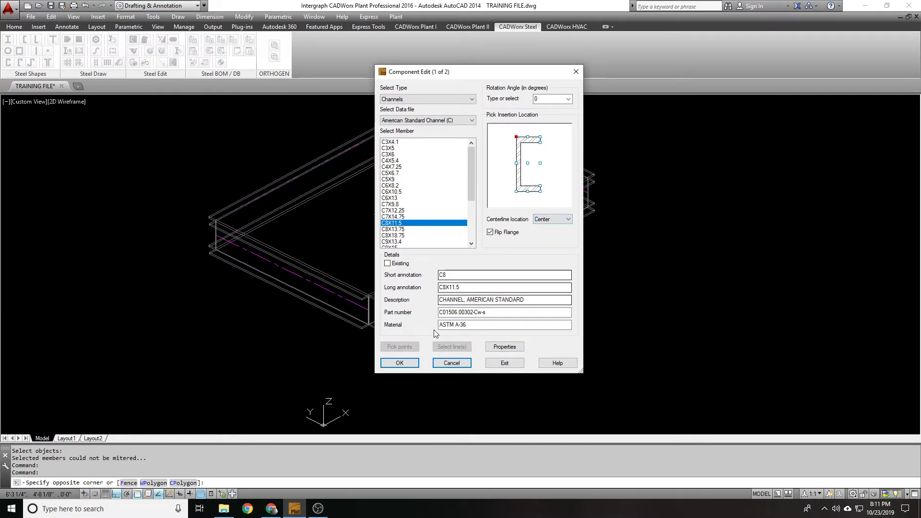
{"action": "left_click", "coordinate": [551, 218]}
{"action": "left_click", "coordinate": [552, 235]}
{"action": "left_click", "coordinate": [399, 363]}
{"action": "left_click", "coordinate": [374, 214]}
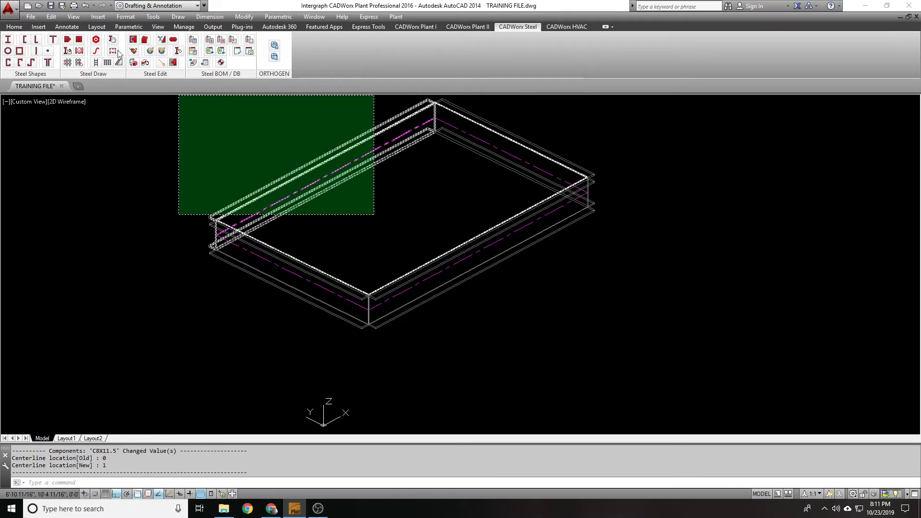
{"action": "key", "text": "Escape"}
- Miter all four channels of the frame together at their corners
{"action": "left_click", "coordinate": [145, 42]}
{"action": "left_click", "coordinate": [290, 278]}
{"action": "left_click", "coordinate": [292, 200]}
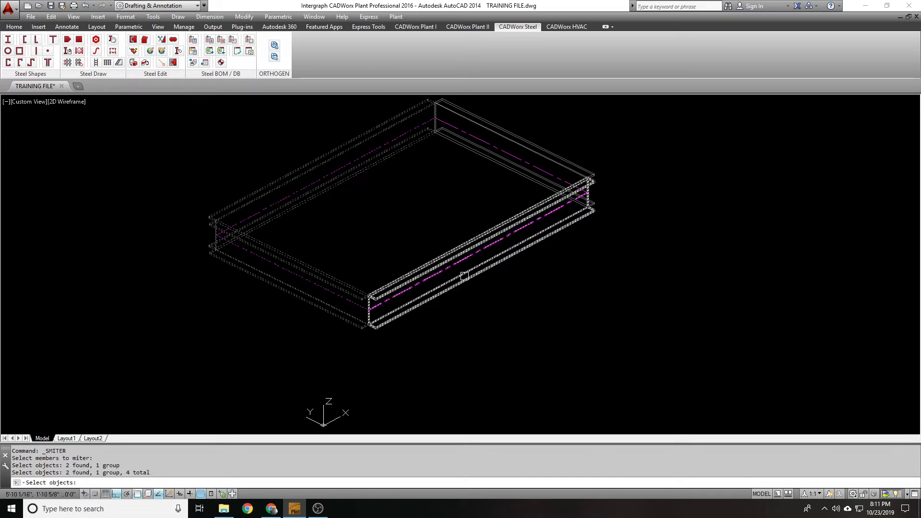
{"action": "left_click", "coordinate": [464, 277]}
{"action": "left_click", "coordinate": [488, 158]}
{"action": "left_click", "coordinate": [411, 156]}
{"action": "left_click", "coordinate": [251, 200]}
{"action": "key", "text": "Return"}
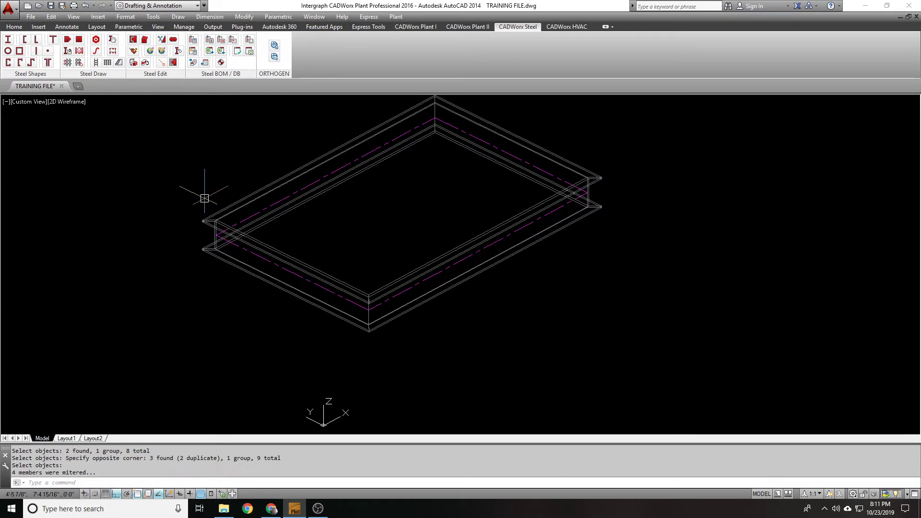
- Undo the four-corner miter and the centerline change on the long channels
{"action": "middle_click_drag", "start_coordinate": [561, 147], "coordinate": [559, 176]}
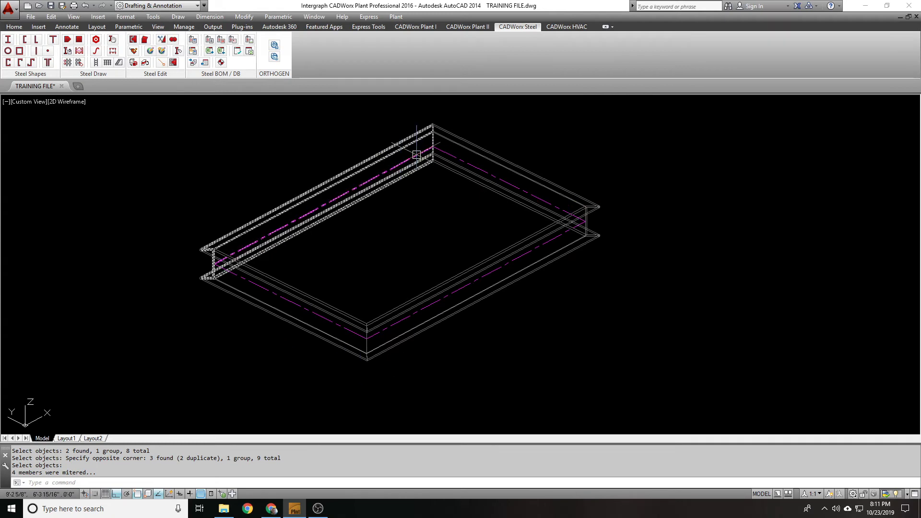
{"action": "type", "text": "u"}
{"action": "key", "text": "Return"}
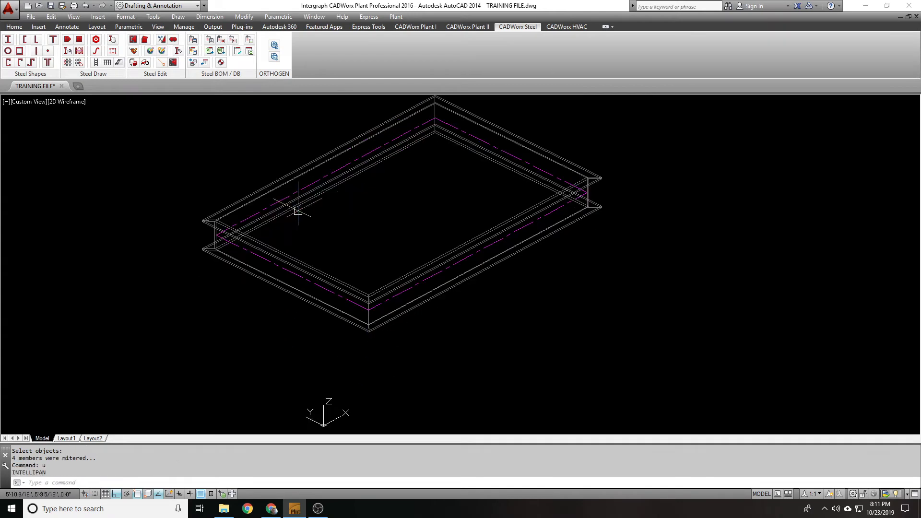
{"action": "type", "text": "u"}
{"action": "key", "text": "Return"}
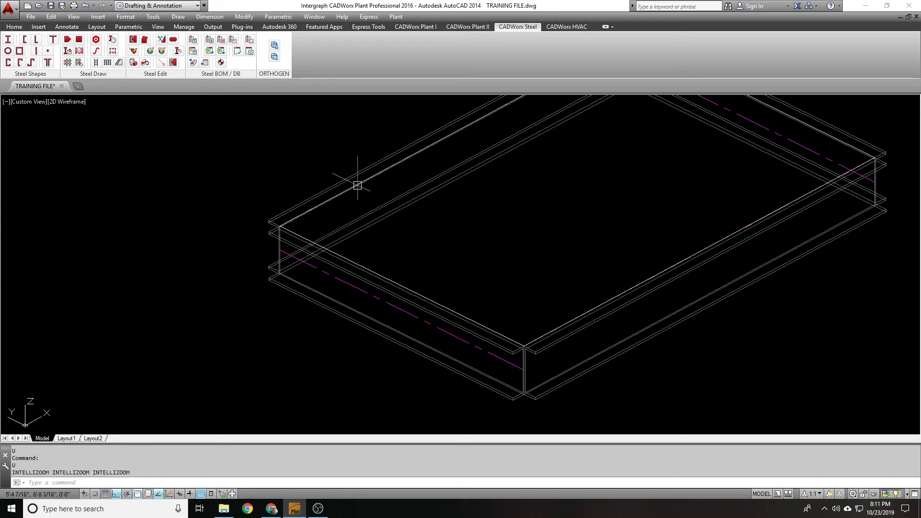
- Set the centerline location of the rear long channel alone to Center
{"action": "scroll", "coordinate": [416, 193], "scroll_direction": "down", "scroll_amount": 4}
{"action": "middle_click_drag", "start_coordinate": [515, 191], "coordinate": [364, 221]}
{"action": "scroll", "coordinate": [365, 221], "scroll_direction": "up", "scroll_amount": 2}
{"action": "middle_click_drag", "start_coordinate": [301, 208], "coordinate": [390, 212]}
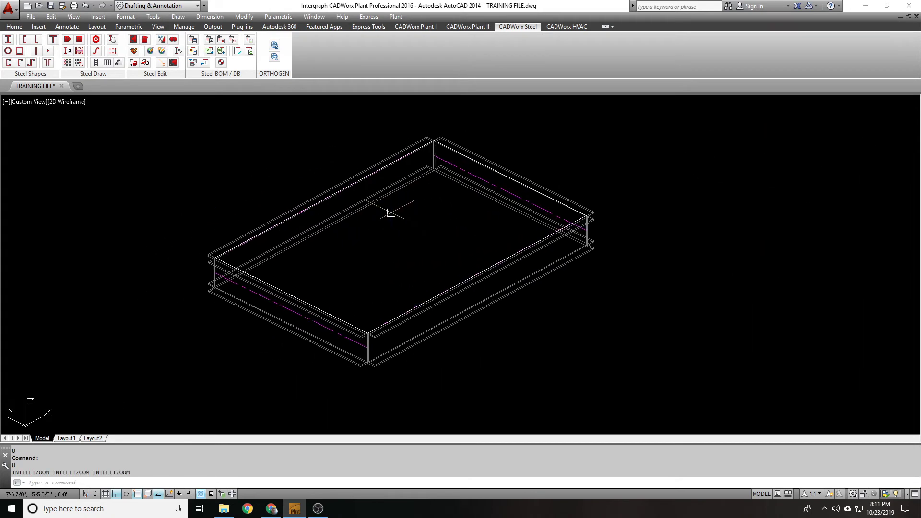
{"action": "double_click", "coordinate": [304, 239]}
{"action": "left_click", "coordinate": [551, 220]}
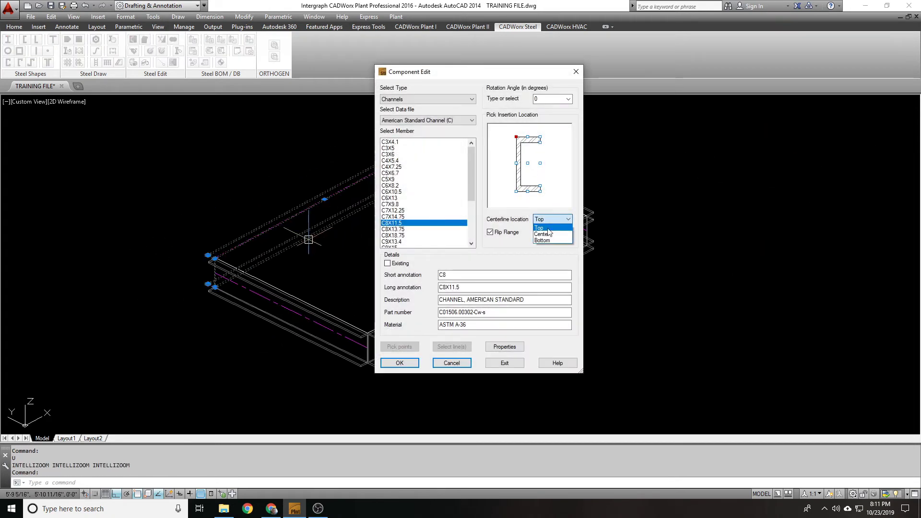
{"action": "left_click", "coordinate": [548, 234]}
{"action": "left_click", "coordinate": [400, 363]}
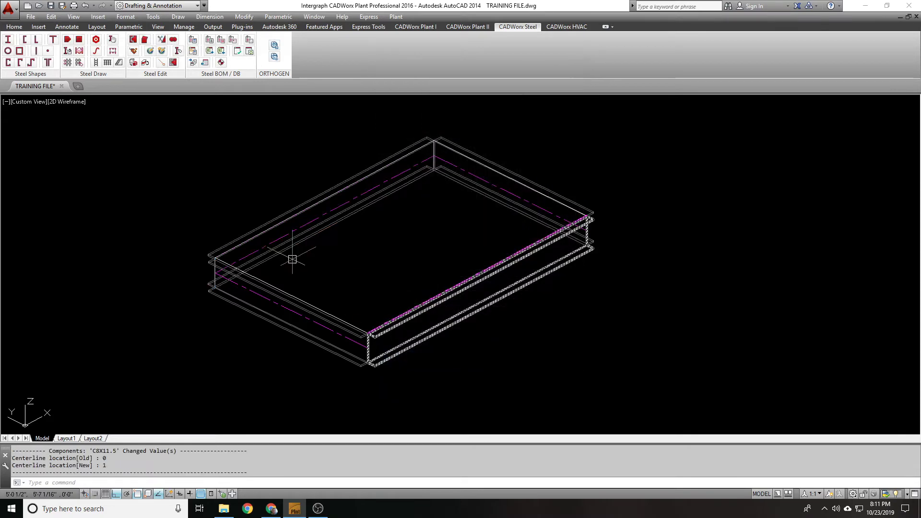
- Set the rotation angle of the rear long channel to 180 degrees
{"action": "scroll", "coordinate": [329, 229], "scroll_direction": "up", "scroll_amount": 5}
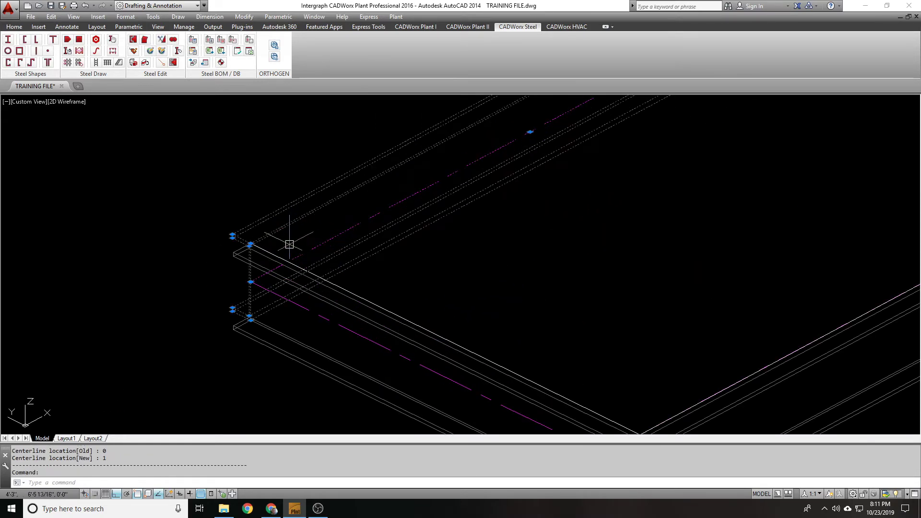
{"action": "key", "text": "Escape"}
{"action": "double_click", "coordinate": [352, 261]}
{"action": "left_click", "coordinate": [568, 99]}
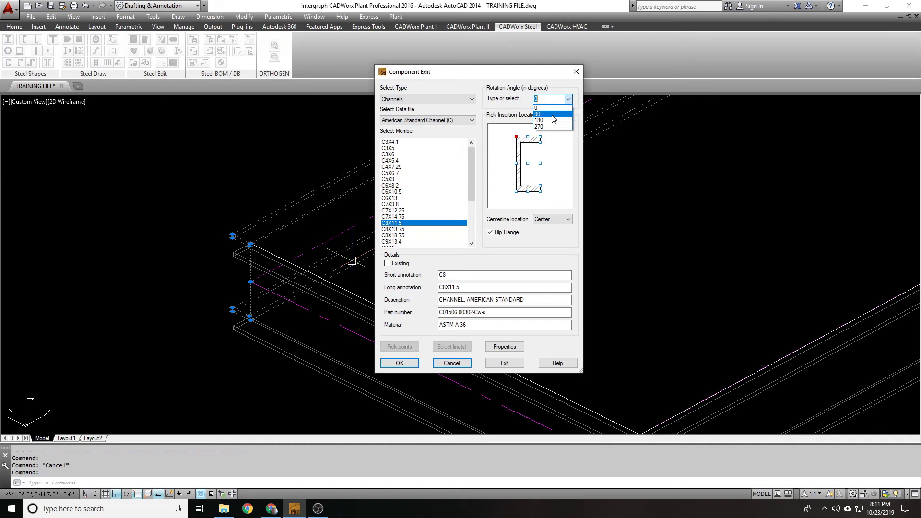
{"action": "left_click", "coordinate": [547, 120]}
{"action": "left_click", "coordinate": [398, 364]}
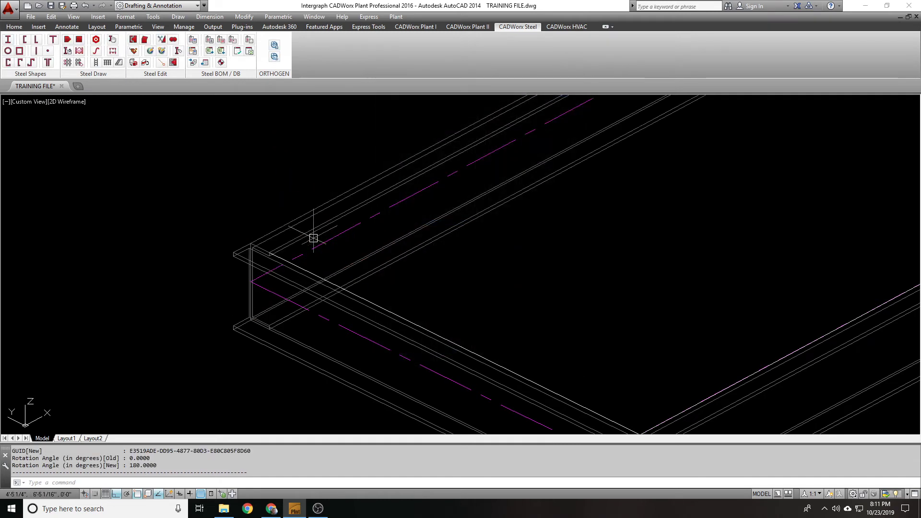
- Turn off Flip Flange on the rear long channel
{"action": "double_click", "coordinate": [302, 216]}
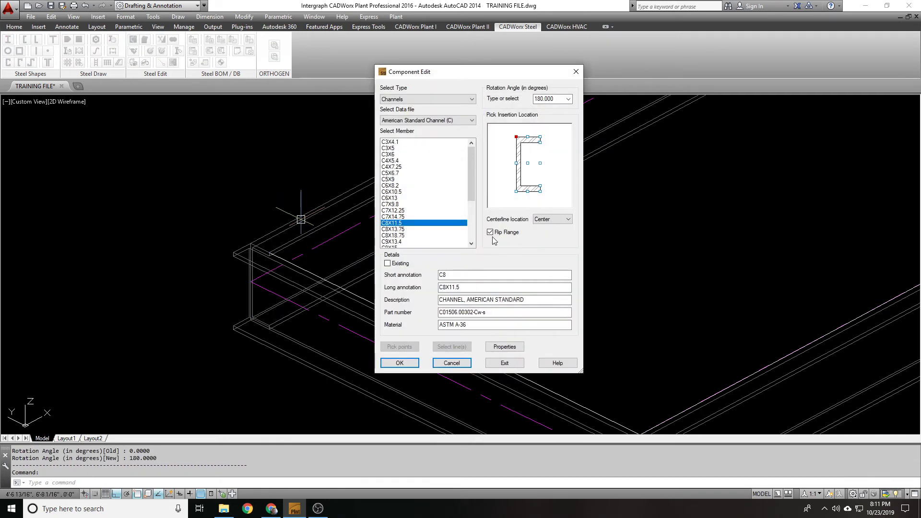
{"action": "left_click", "coordinate": [490, 233]}
{"action": "left_click", "coordinate": [399, 363]}
{"action": "scroll", "coordinate": [122, 97], "scroll_direction": "down", "scroll_amount": 2}
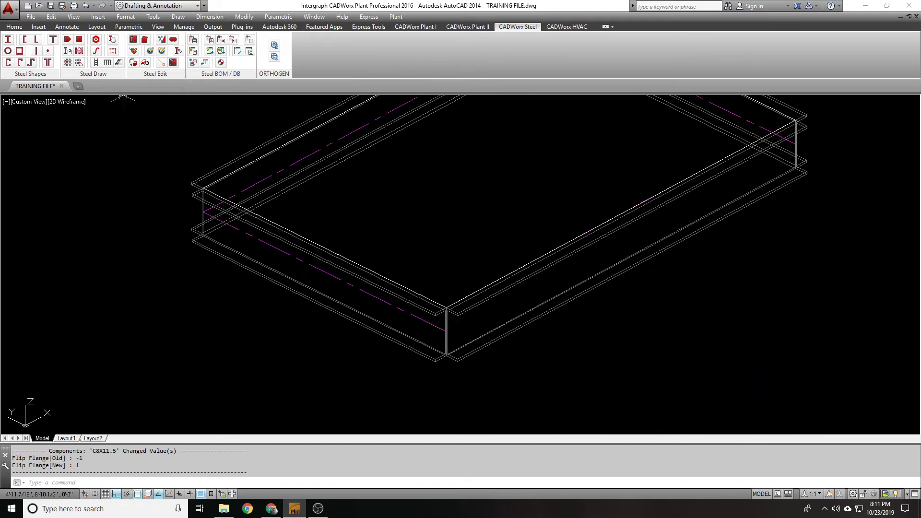
- Miter the rear long channel and the adjoining short channel at their shared left corner
{"action": "left_click", "coordinate": [144, 39]}
{"action": "left_click", "coordinate": [228, 236]}
{"action": "left_click", "coordinate": [253, 213]}
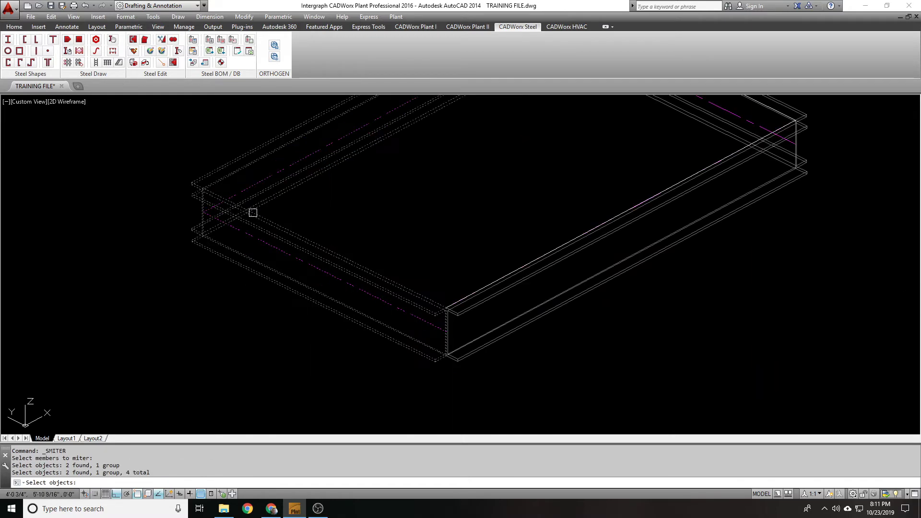
{"action": "key", "text": "Return"}
- Undo the miter between the rear long channel and the short channel
{"action": "type", "text": "u"}
{"action": "key", "text": "Return"}
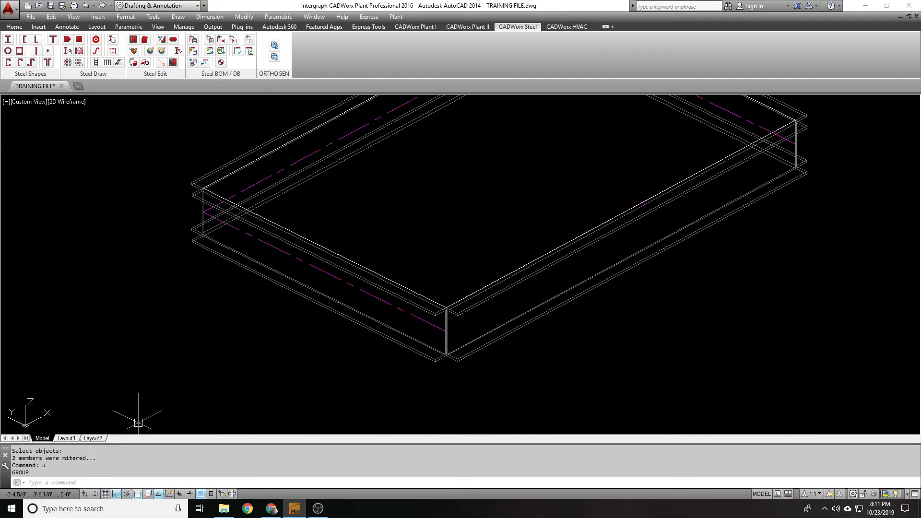
{"action": "scroll", "coordinate": [302, 267], "scroll_direction": "down", "scroll_amount": 2}
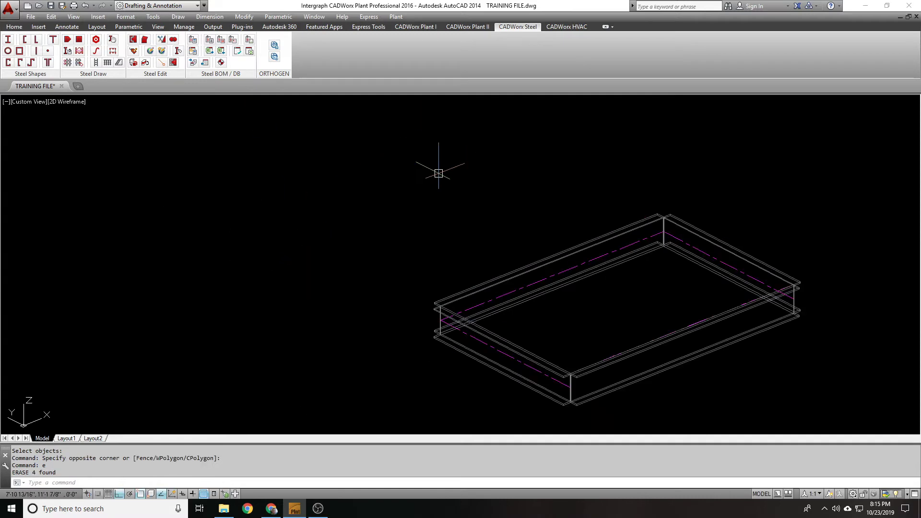
- Draw a short L3X3X1/4 angle at 90 degrees rotation and Top centerline in the empty area beyond the channel frame
{"action": "middle_click_drag", "start_coordinate": [422, 178], "coordinate": [404, 179]}
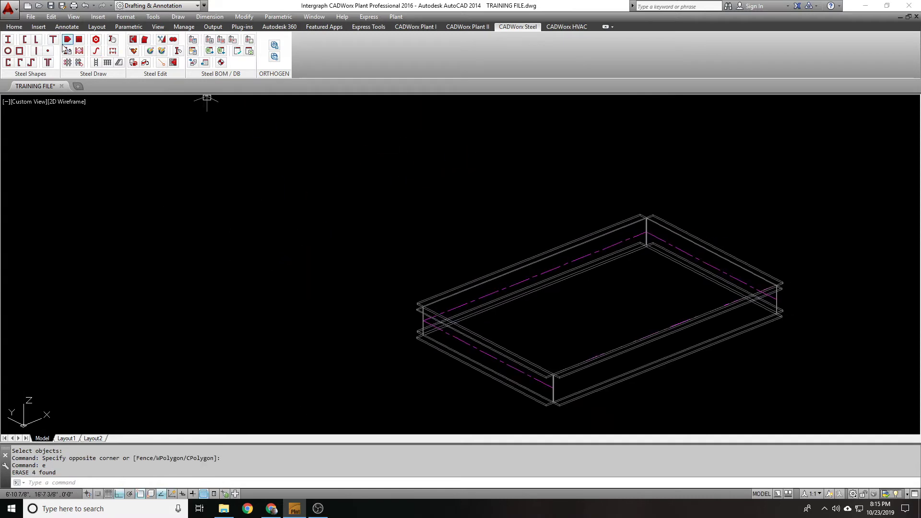
{"action": "left_click", "coordinate": [37, 40]}
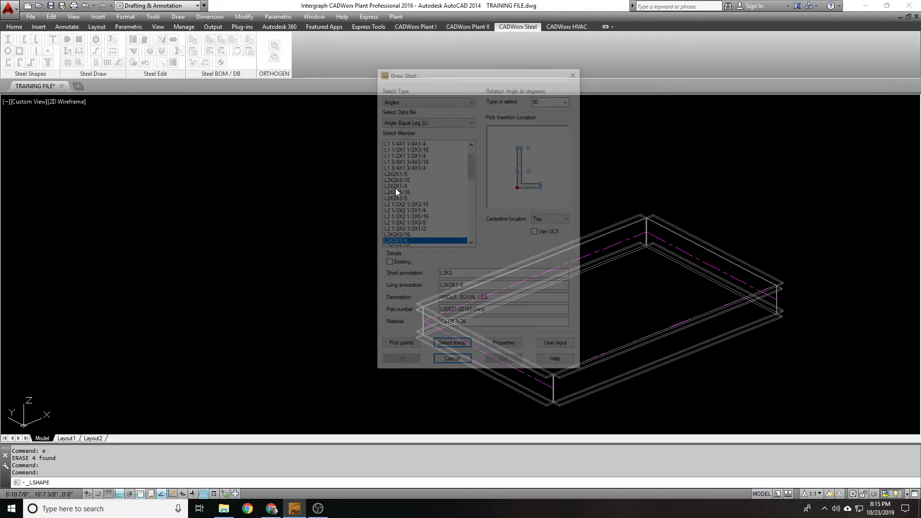
{"action": "left_click", "coordinate": [396, 344]}
{"action": "scroll", "coordinate": [386, 207], "scroll_direction": "up", "scroll_amount": 4}
{"action": "scroll", "coordinate": [398, 197], "scroll_direction": "down", "scroll_amount": 2}
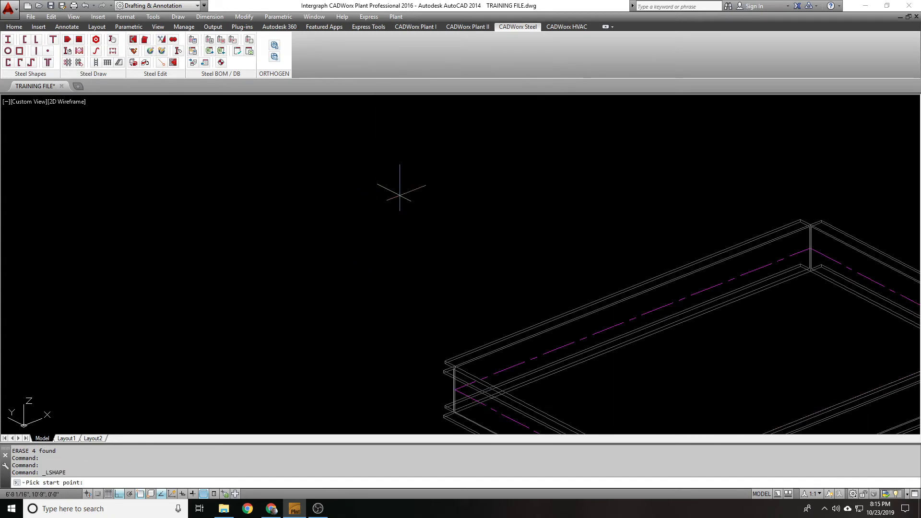
{"action": "middle_click_drag", "start_coordinate": [399, 228], "coordinate": [389, 178]}
{"action": "left_click", "coordinate": [388, 178]}
{"action": "left_click", "coordinate": [454, 198]}
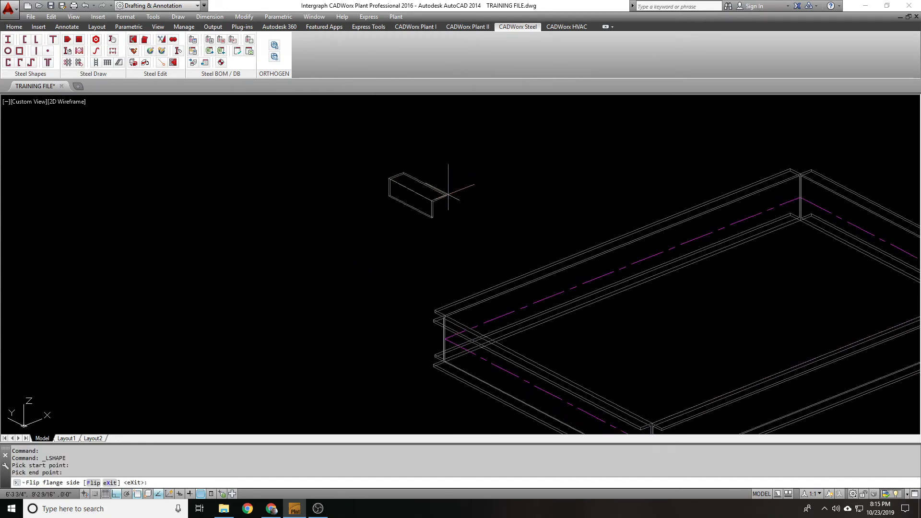
{"action": "scroll", "coordinate": [376, 174], "scroll_direction": "up", "scroll_amount": 2}
{"action": "key", "text": "Return"}
- Draw a second L3X3X1/4 angle about 9 7/16" long, perpendicular to the first and starting at its rear top corner
{"action": "key", "text": "Return"}
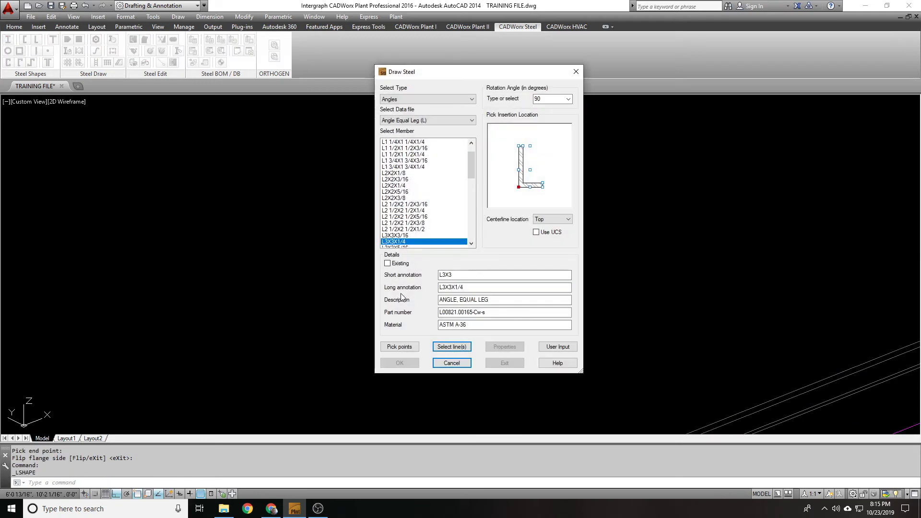
{"action": "left_click", "coordinate": [401, 344]}
{"action": "left_click", "coordinate": [391, 167]}
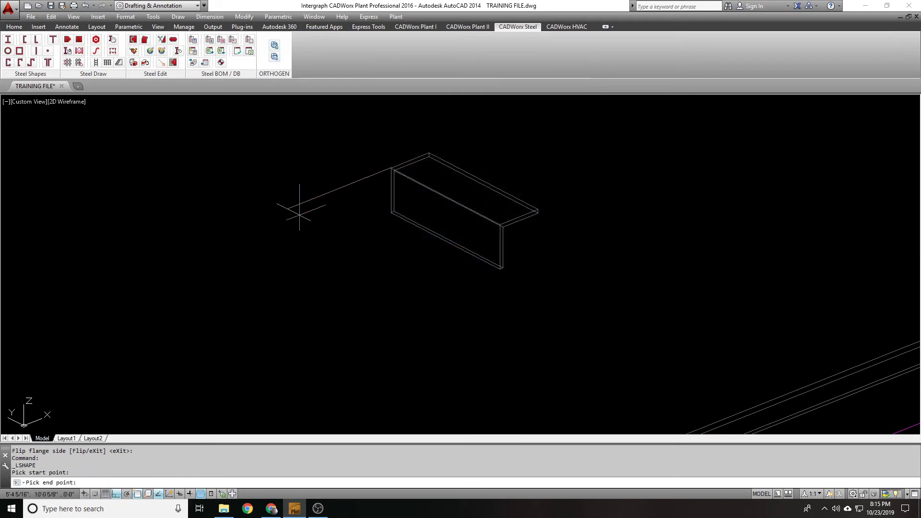
{"action": "left_click", "coordinate": [294, 204]}
{"action": "key", "text": "Return"}
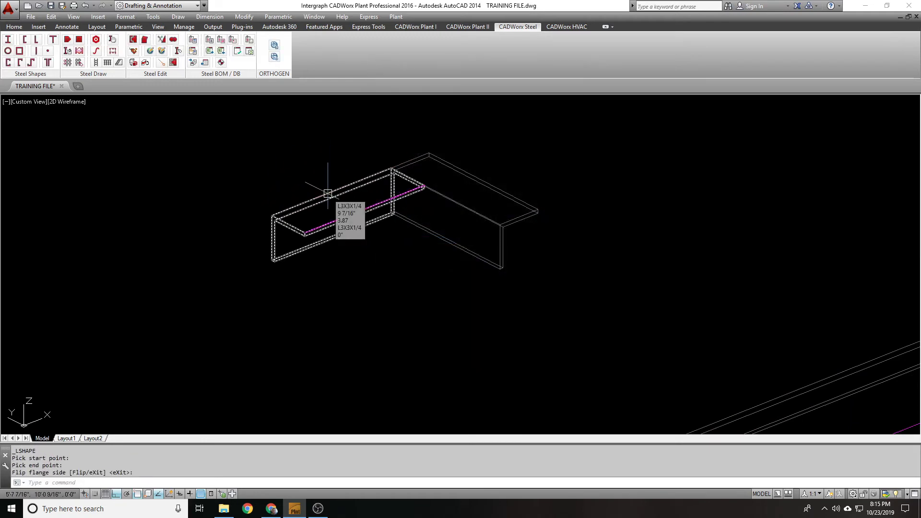
- Set the centerline location of both L3X3X1/4 angles to Bottom
{"action": "double_click", "coordinate": [327, 193]}
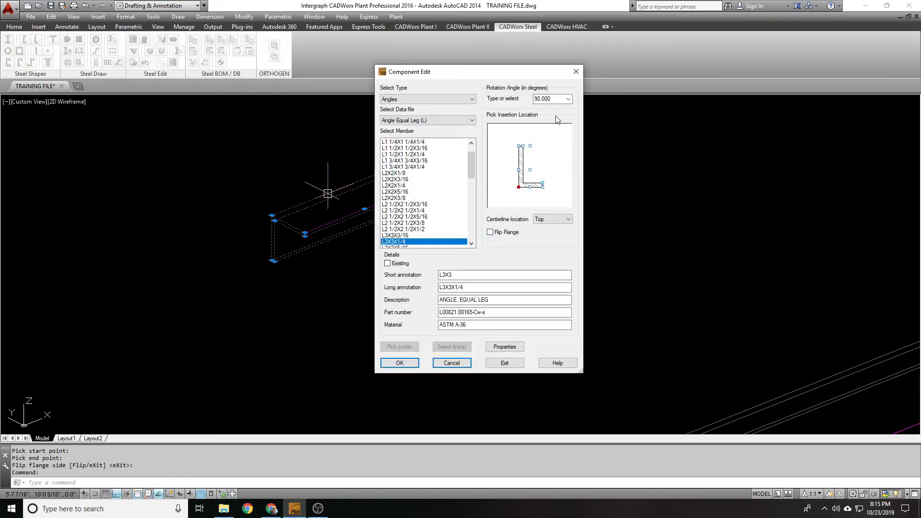
{"action": "left_click", "coordinate": [568, 102]}
{"action": "left_click", "coordinate": [568, 99]}
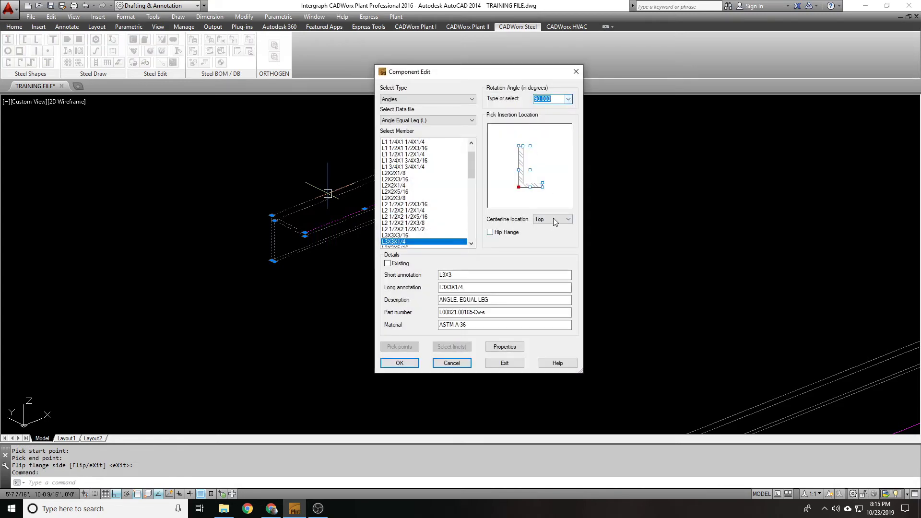
{"action": "left_click", "coordinate": [555, 240]}
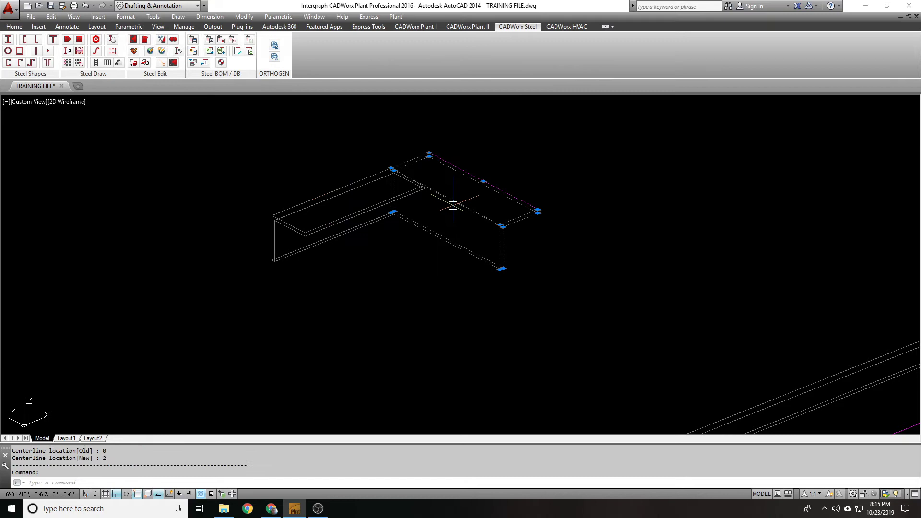
{"action": "left_click", "coordinate": [567, 220]}
{"action": "left_click", "coordinate": [551, 242]}
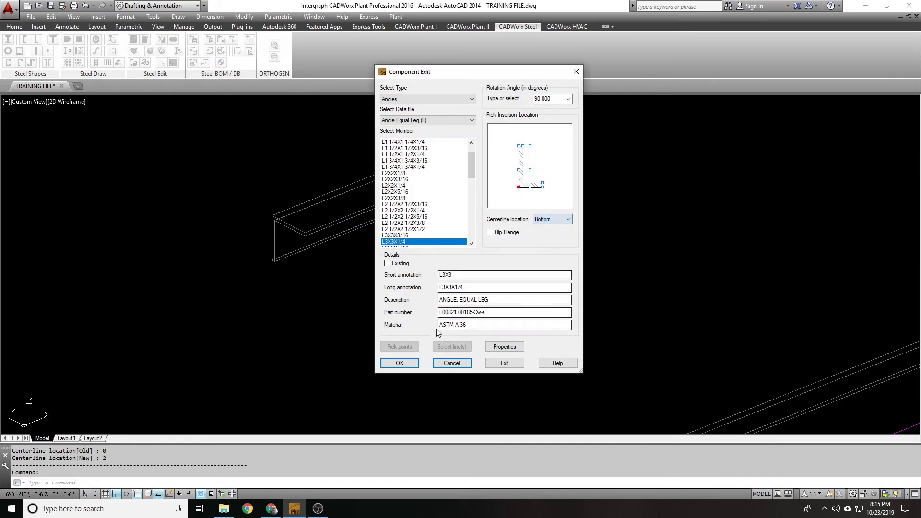
{"action": "left_click", "coordinate": [400, 364]}
{"action": "key", "text": "Escape"}
{"action": "double_click", "coordinate": [372, 176]}
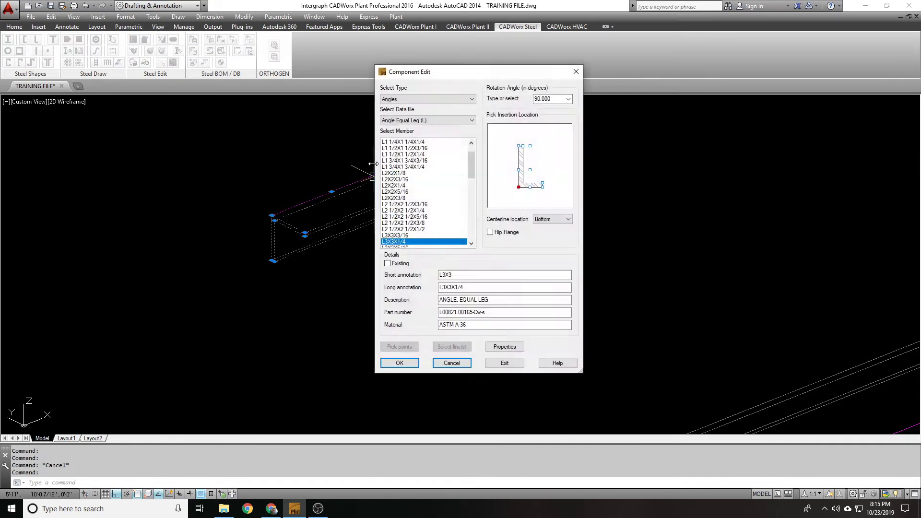
{"action": "key", "text": "Escape"}
{"action": "left_click", "coordinate": [468, 208]}
{"action": "key", "text": "Escape"}
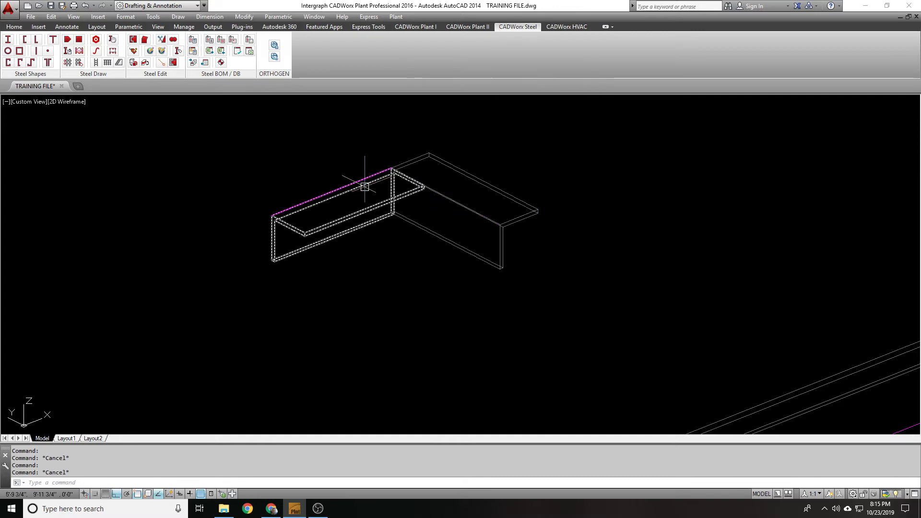
- Set the second angle's rotation to 270 degrees and turn on Flip Flange so its horizontal leg faces outward
{"action": "double_click", "coordinate": [363, 186]}
{"action": "left_click", "coordinate": [568, 99]}
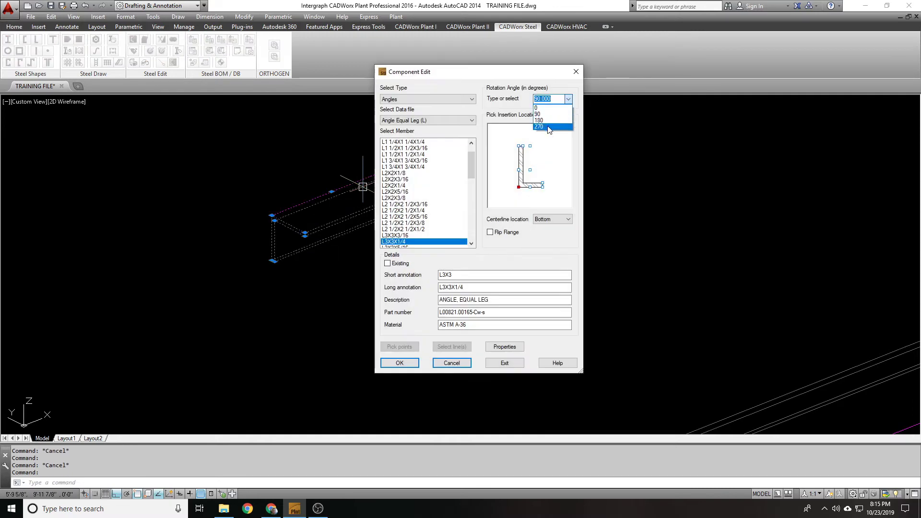
{"action": "left_click", "coordinate": [548, 126]}
{"action": "left_click", "coordinate": [508, 232]}
{"action": "left_click", "coordinate": [400, 363]}
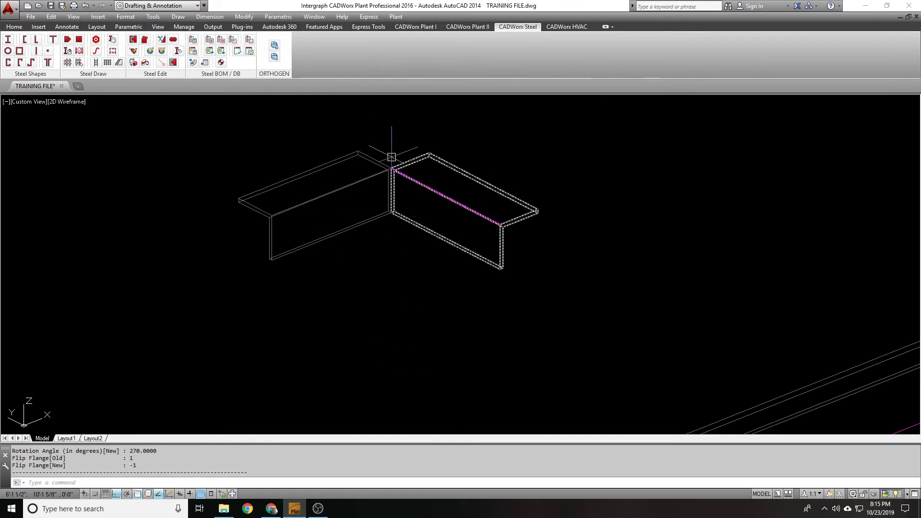
- Examine the corner where the heels of the two L3X3X1/4 angles meet
{"action": "scroll", "coordinate": [391, 157], "scroll_direction": "up", "scroll_amount": 5}
{"action": "left_click", "coordinate": [361, 179]}
{"action": "left_click", "coordinate": [403, 186]}
{"action": "left_click", "coordinate": [364, 265]}
{"action": "key", "text": "Escape"}
{"action": "scroll", "coordinate": [383, 175], "scroll_direction": "up", "scroll_amount": 10}
{"action": "scroll", "coordinate": [388, 176], "scroll_direction": "down", "scroll_amount": 14}
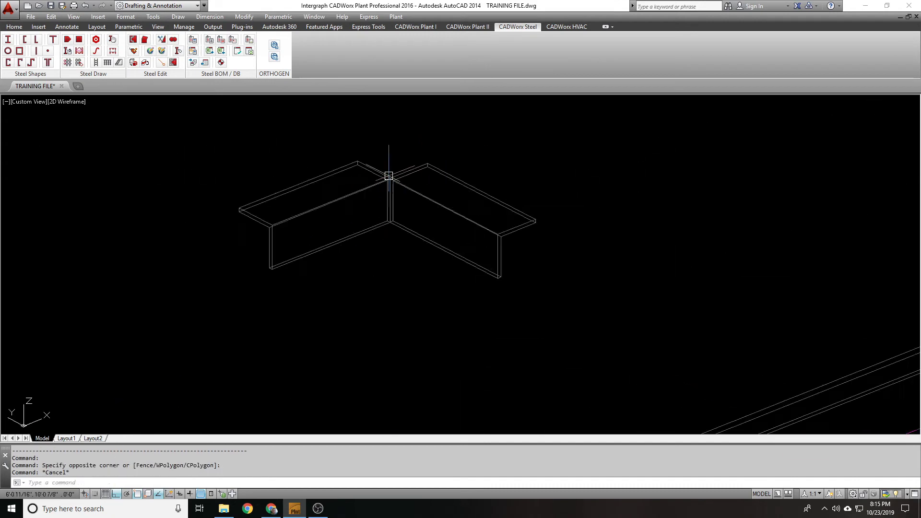
{"action": "scroll", "coordinate": [379, 171], "scroll_direction": "up", "scroll_amount": 2}
- Miter the two L3X3X1/4 angles at their shared corner
{"action": "left_click", "coordinate": [144, 39]}
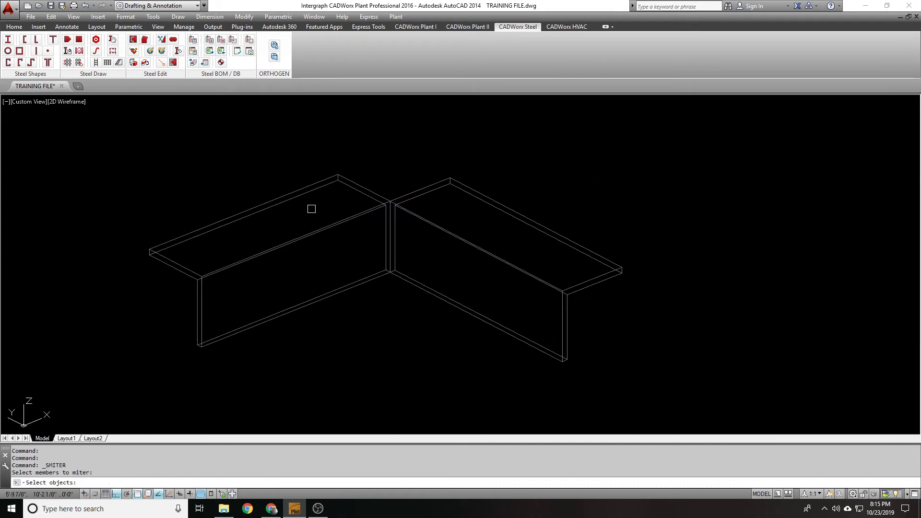
{"action": "left_click", "coordinate": [325, 223]}
{"action": "left_click", "coordinate": [448, 212]}
{"action": "left_click", "coordinate": [424, 222]}
{"action": "key", "text": "Return"}
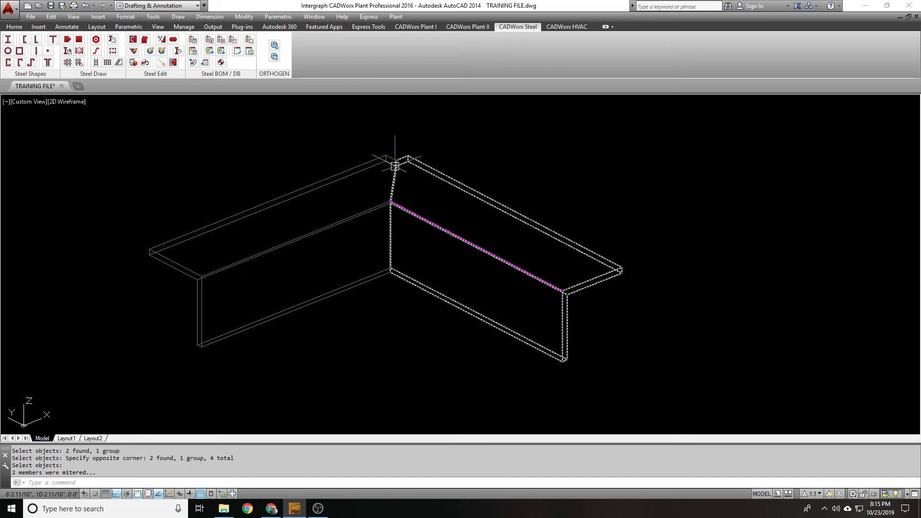
- Inspect the mitered corner of the two angles and undo the miter
{"action": "scroll", "coordinate": [395, 151], "scroll_direction": "up", "scroll_amount": 2}
{"action": "scroll", "coordinate": [385, 159], "scroll_direction": "down", "scroll_amount": 4}
{"action": "type", "text": "u"}
{"action": "key", "text": "Return"}
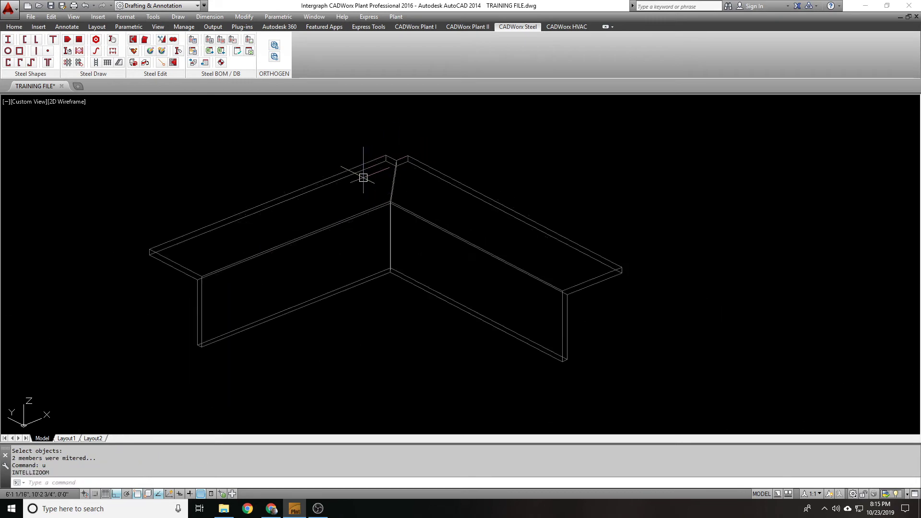
{"action": "type", "text": "u"}
{"action": "key", "text": "Return"}
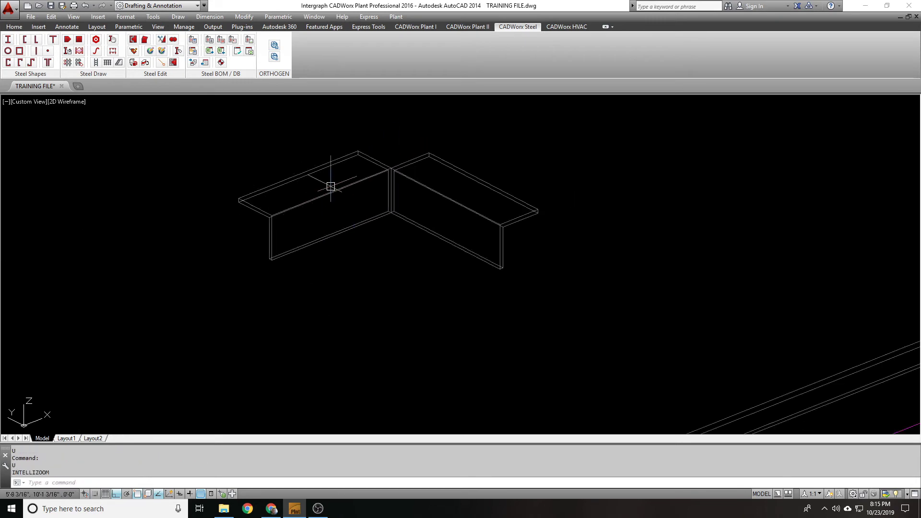
- Set the second angle's rotation to 180 degrees with Flip Flange turned off
{"action": "left_click", "coordinate": [332, 191]}
{"action": "double_click", "coordinate": [332, 187]}
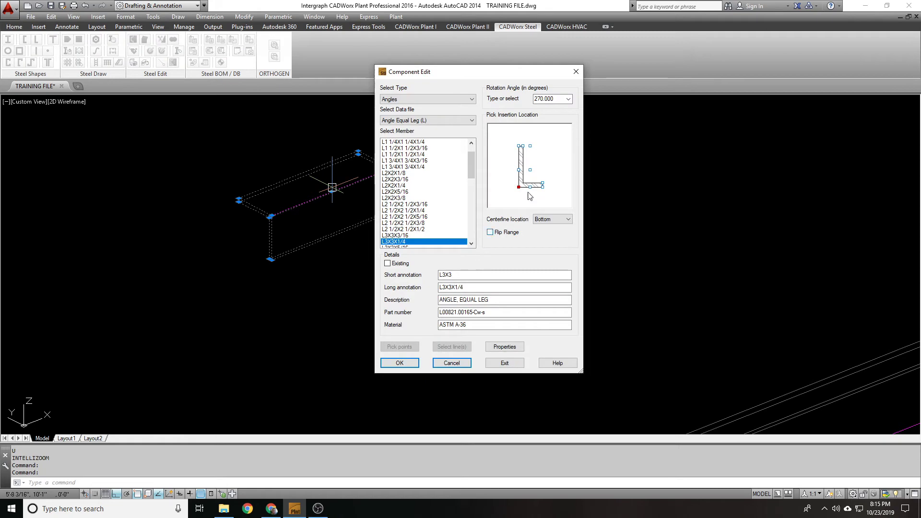
{"action": "left_click", "coordinate": [568, 99]}
{"action": "left_click", "coordinate": [547, 121]}
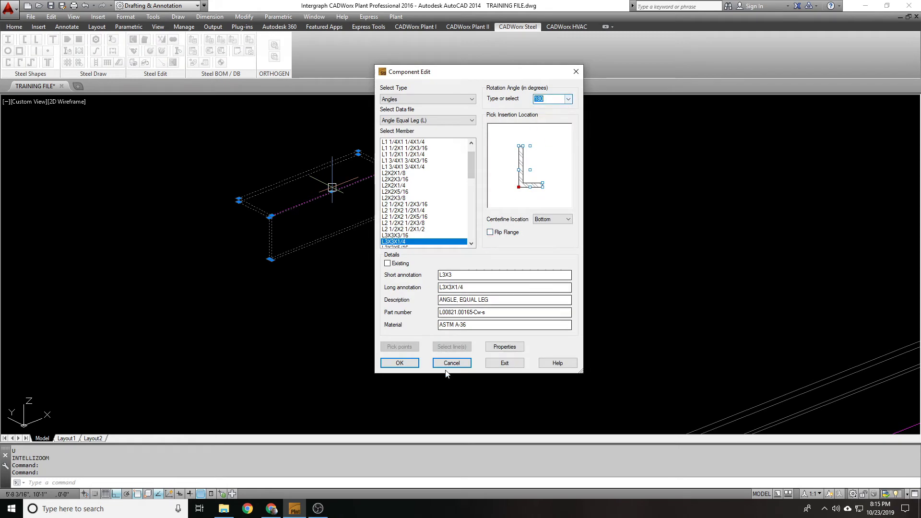
{"action": "left_click", "coordinate": [399, 363]}
{"action": "double_click", "coordinate": [345, 186]}
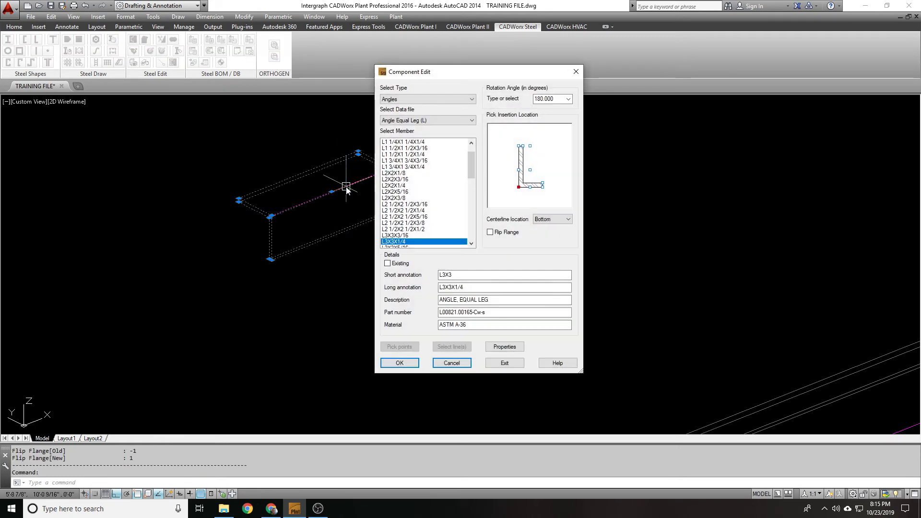
{"action": "left_click", "coordinate": [399, 363]}
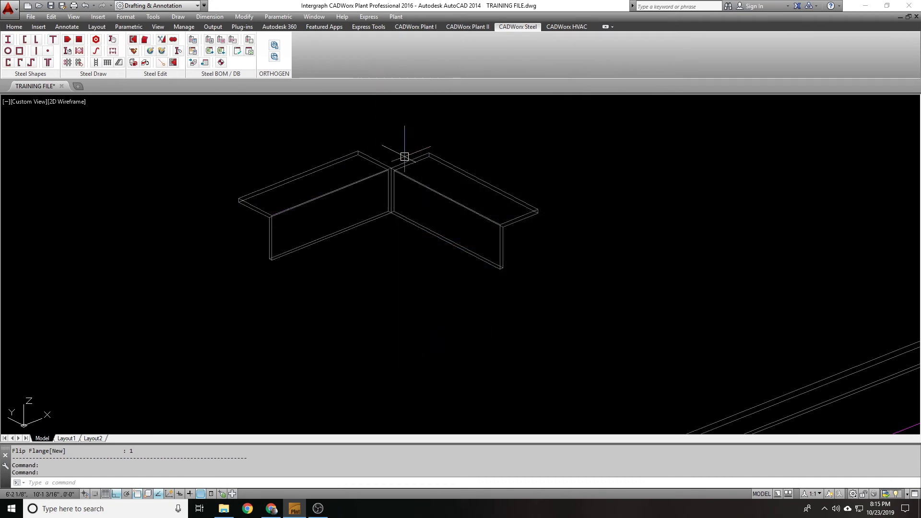
{"action": "double_click", "coordinate": [360, 185]}
{"action": "key", "text": "Escape"}
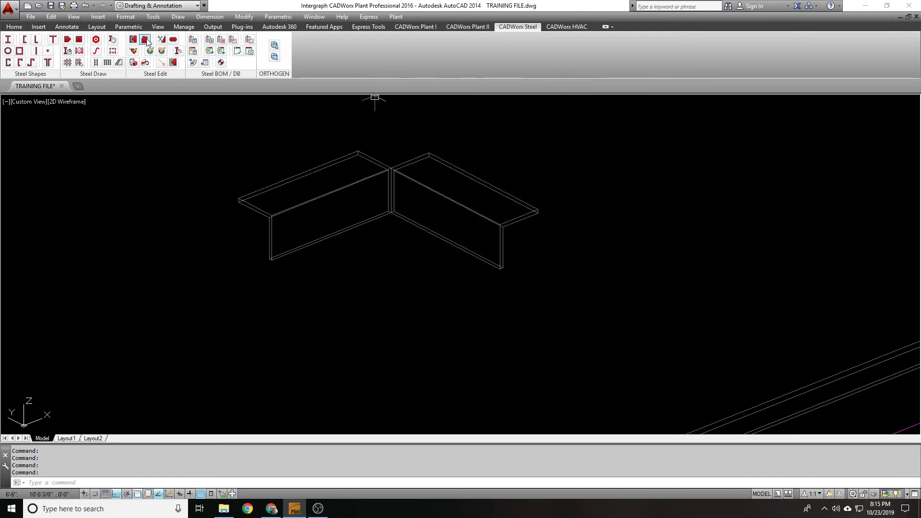
- Miter the two angles again with the second one's new rotation, and undo that miter
{"action": "left_click", "coordinate": [145, 40]}
{"action": "left_click", "coordinate": [332, 185]}
{"action": "left_click", "coordinate": [422, 180]}
{"action": "key", "text": "Return"}
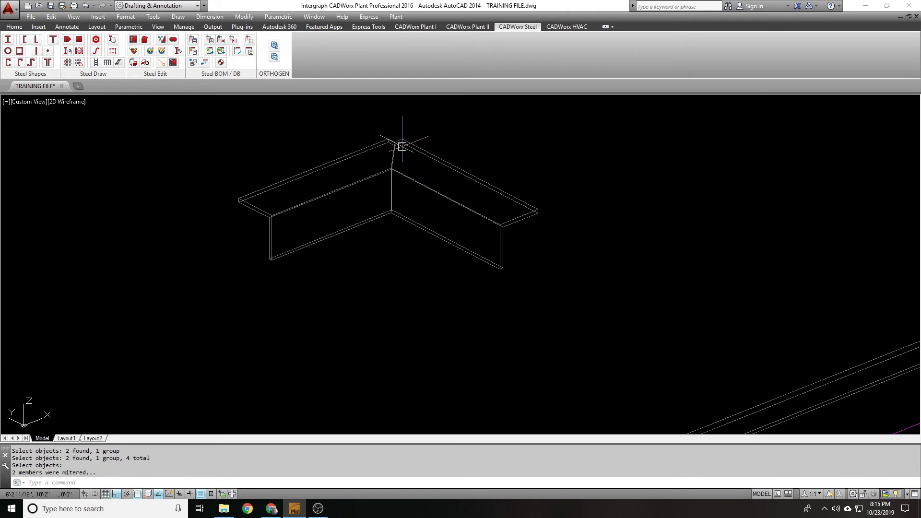
{"action": "key", "text": "ctrl+z"}
- Set the rotation of the L3X3X1/4 angle running along X to 90 degrees
{"action": "left_click", "coordinate": [334, 184]}
{"action": "key", "text": "Escape"}
{"action": "key", "text": "Escape"}
{"action": "double_click", "coordinate": [331, 192]}
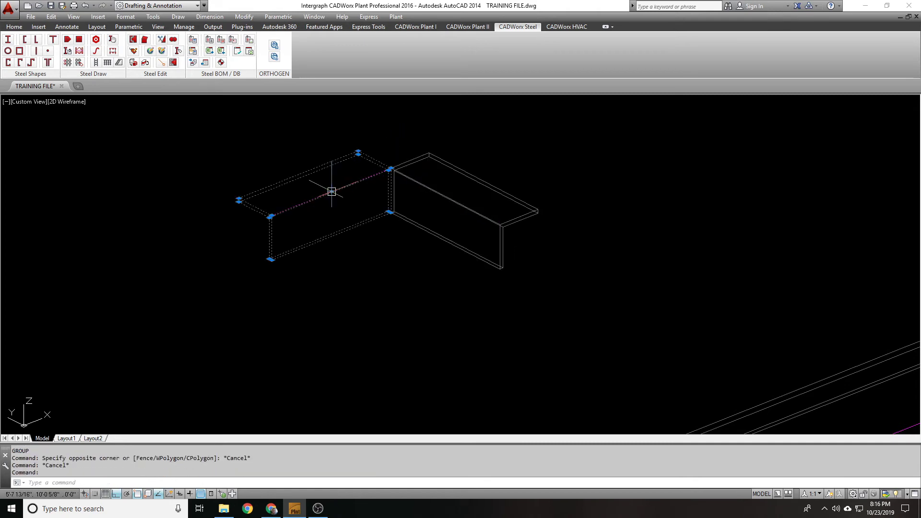
{"action": "left_click", "coordinate": [568, 99]}
{"action": "left_click", "coordinate": [547, 112]}
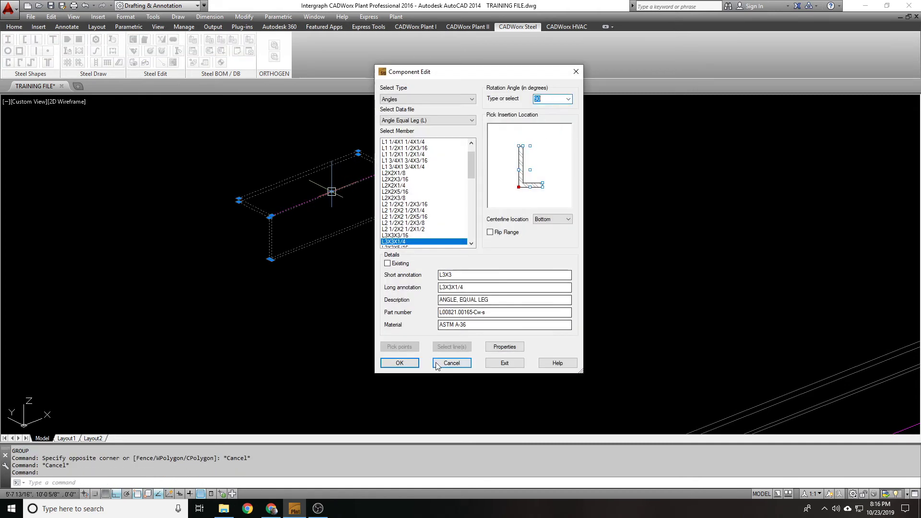
{"action": "left_click", "coordinate": [401, 363]}
{"action": "type", "text": "m"}
{"action": "key", "text": "Return"}
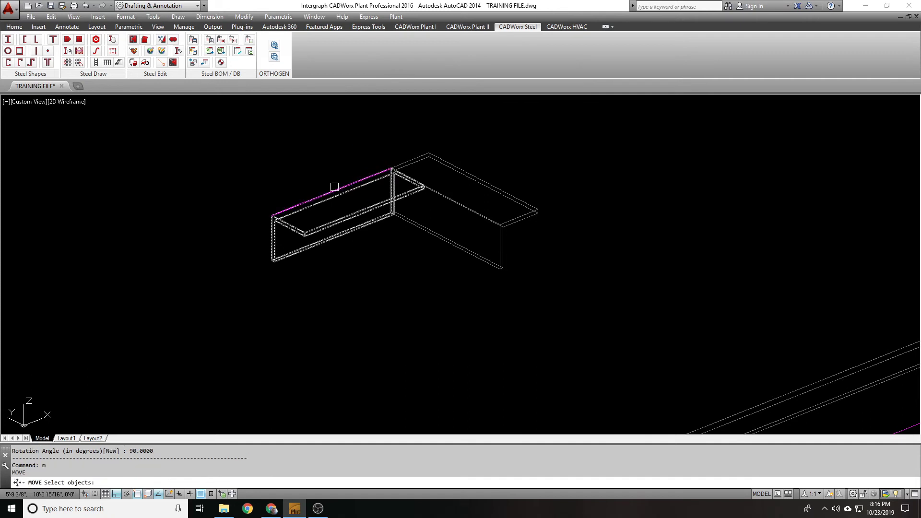
{"action": "left_click", "coordinate": [331, 192]}
{"action": "key", "text": "Return"}
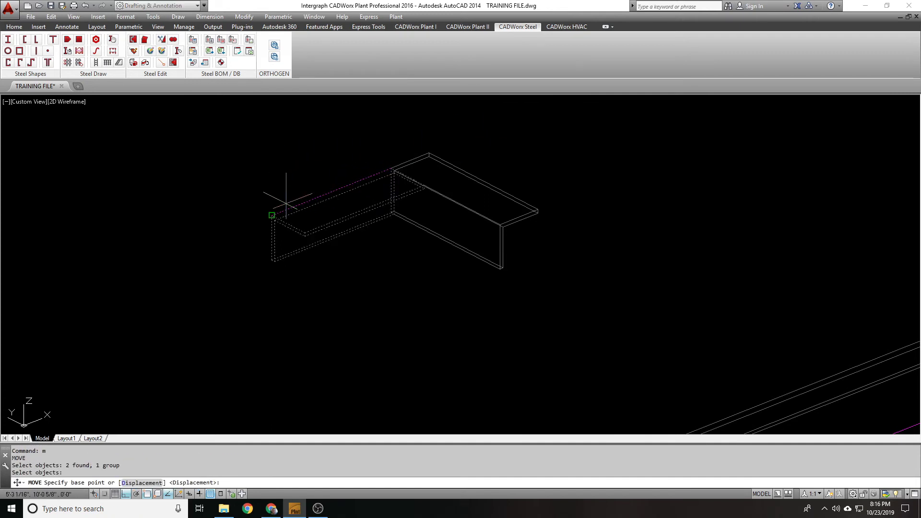
{"action": "left_click", "coordinate": [274, 211]}
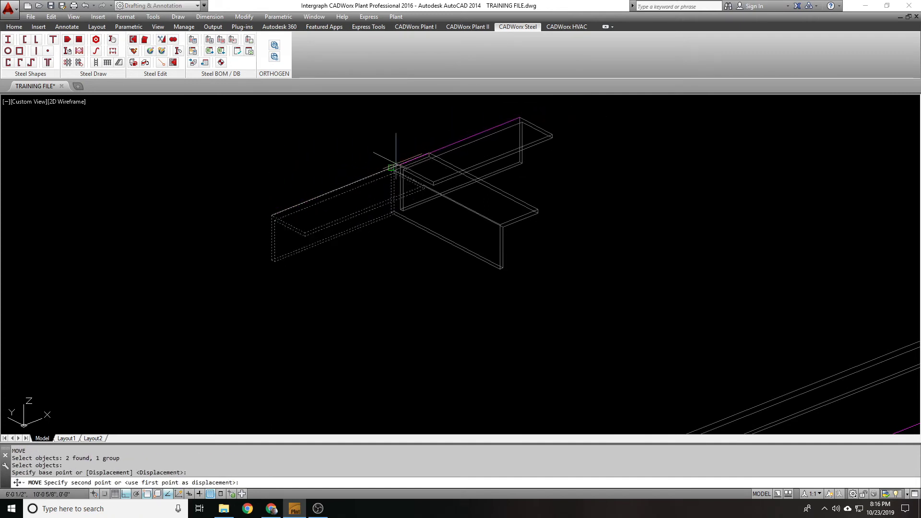
{"action": "key", "text": "Escape"}
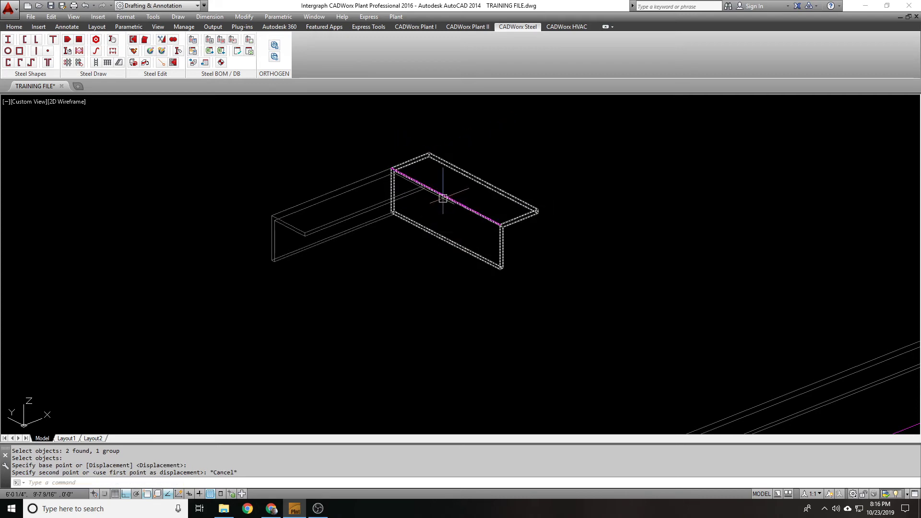
- Try turning on Flip Flange for the angle running along Y, and undo that change
{"action": "double_click", "coordinate": [443, 198]}
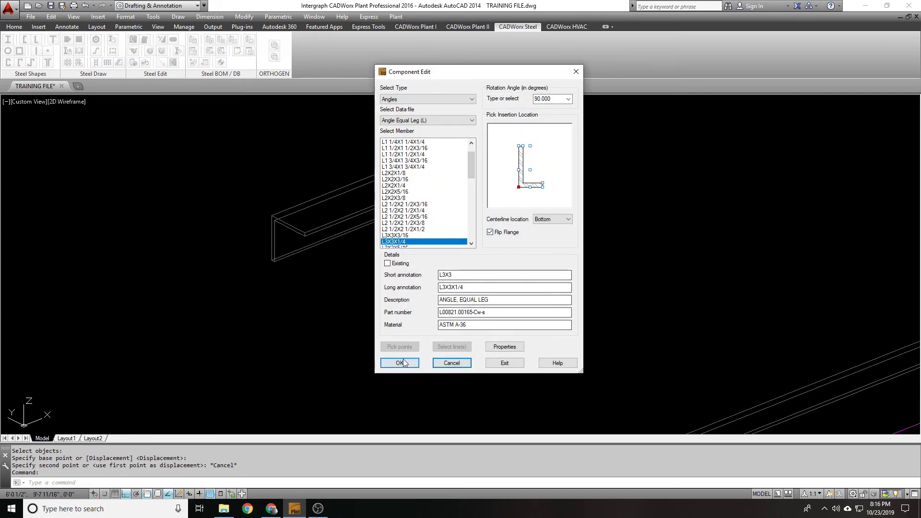
{"action": "left_click", "coordinate": [399, 362]}
{"action": "key", "text": "Escape"}
{"action": "type", "text": "u"}
{"action": "key", "text": "Return"}
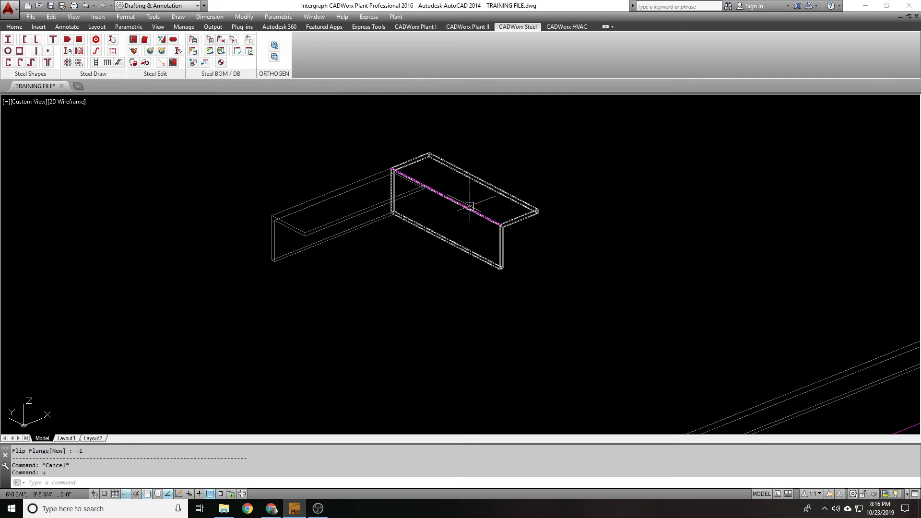
- Set the rotation of the angle running along Y to 180 degrees with Flip Flange off
{"action": "double_click", "coordinate": [469, 206]}
{"action": "left_click", "coordinate": [568, 98]}
{"action": "left_click", "coordinate": [546, 119]}
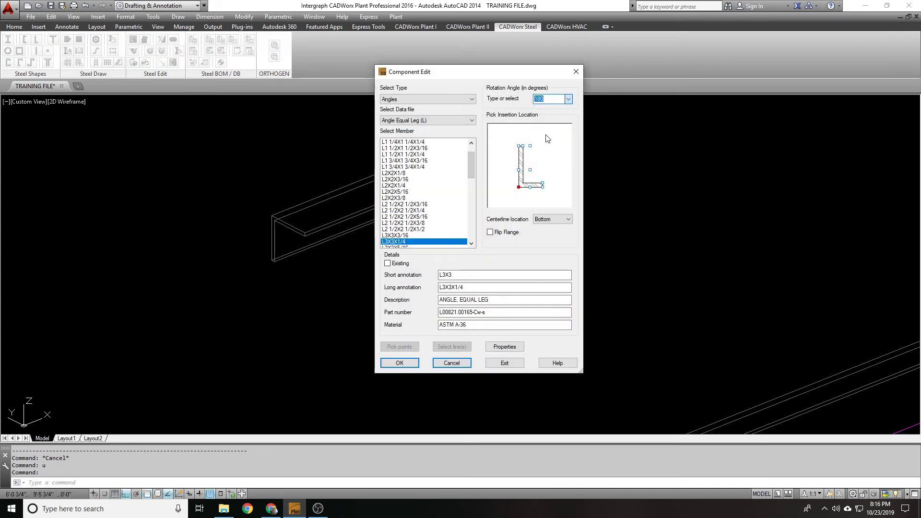
{"action": "left_click", "coordinate": [403, 363]}
- Set the rotation of the angle running along X to 180 degrees with Flip Flange off
{"action": "double_click", "coordinate": [335, 194]}
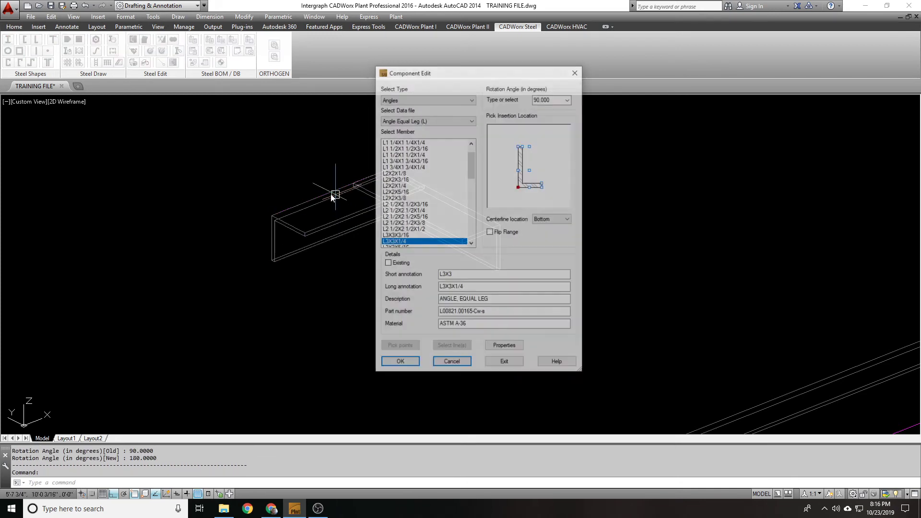
{"action": "left_click", "coordinate": [568, 99]}
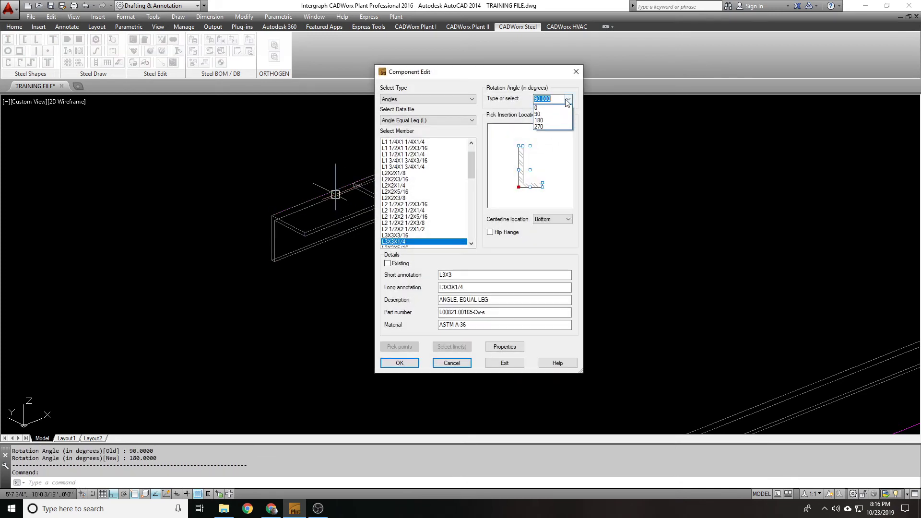
{"action": "left_click", "coordinate": [550, 121]}
{"action": "key", "text": "Return"}
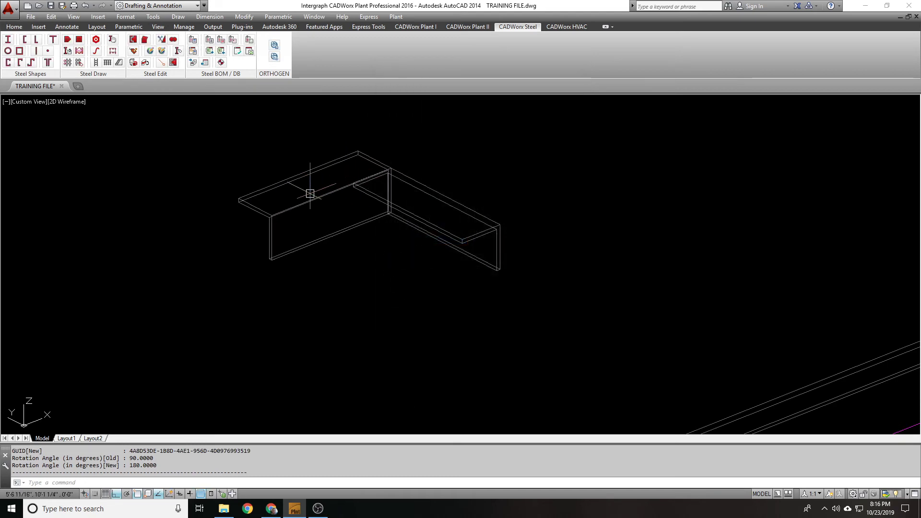
- Move the angle running along X from its free end to the other angle's corner, so it extends beyond the corner
{"action": "type", "text": "m"}
{"action": "key", "text": "Return"}
{"action": "left_click", "coordinate": [298, 204]}
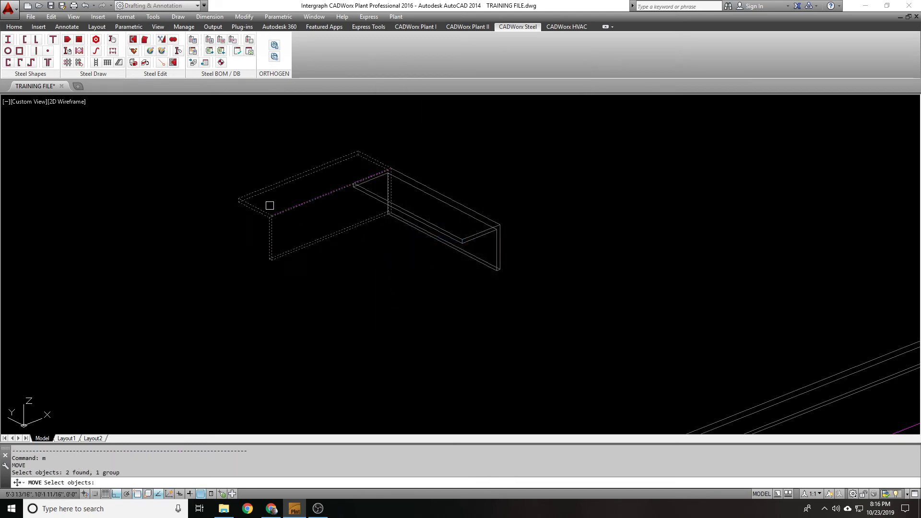
{"action": "scroll", "coordinate": [262, 208], "scroll_direction": "up", "scroll_amount": 3}
{"action": "key", "text": "Return"}
{"action": "left_click", "coordinate": [298, 240]}
{"action": "scroll", "coordinate": [298, 240], "scroll_direction": "down", "scroll_amount": 1}
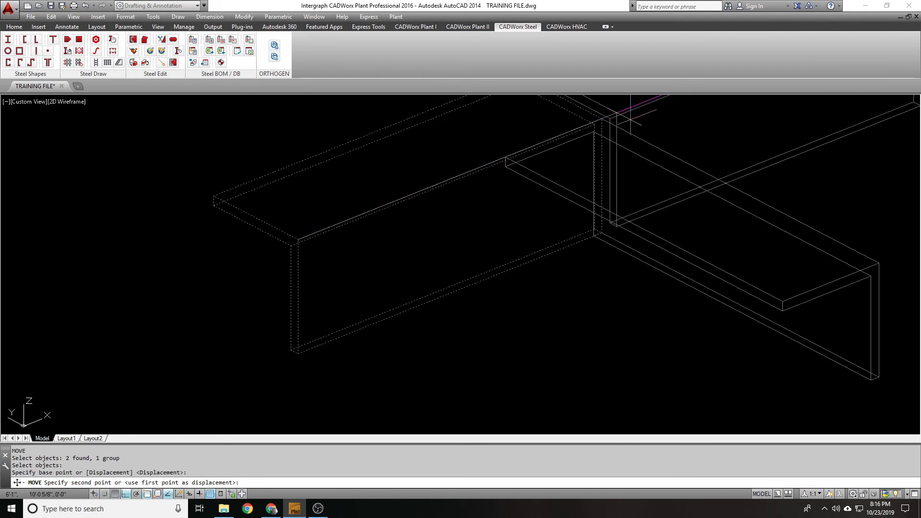
{"action": "left_click", "coordinate": [600, 117]}
{"action": "scroll", "coordinate": [335, 233], "scroll_direction": "down", "scroll_amount": 3}
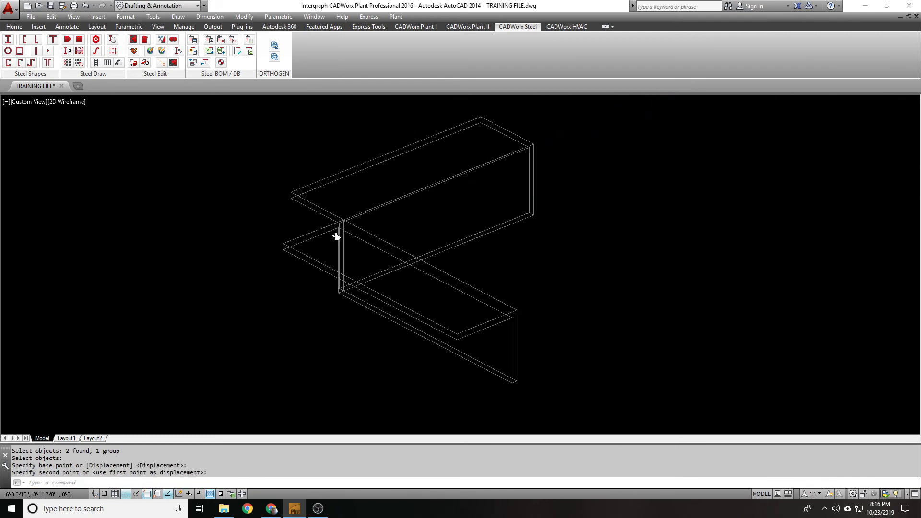
- Miter the two L3X3X1/4 angles at their new shared corner
{"action": "left_click", "coordinate": [145, 39]}
{"action": "left_click", "coordinate": [320, 218]}
{"action": "left_click", "coordinate": [295, 266]}
{"action": "key", "text": "Return"}
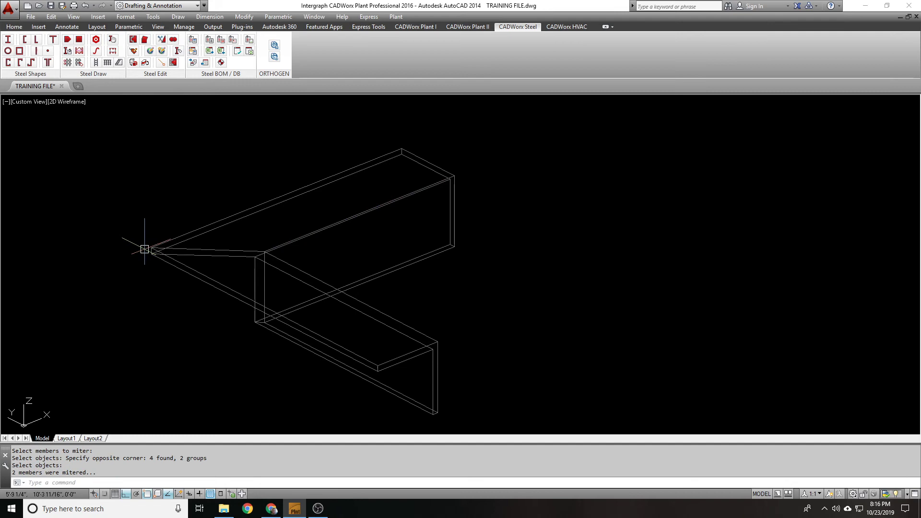
- Check the rotation and Flip Flange settings of both mitered angles and examine how their corner meets
{"action": "scroll", "coordinate": [272, 224], "scroll_direction": "down", "scroll_amount": 4}
{"action": "double_click", "coordinate": [280, 243]}
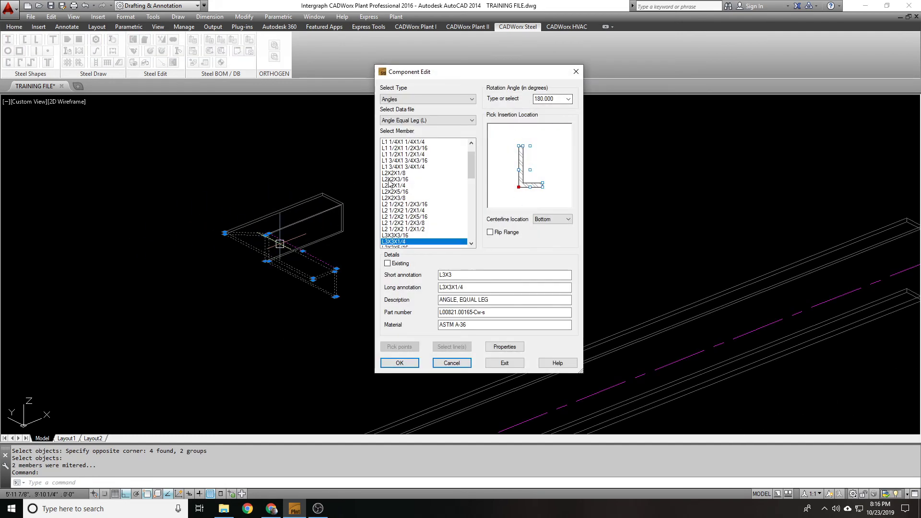
{"action": "key", "text": "Escape"}
{"action": "double_click", "coordinate": [306, 219]}
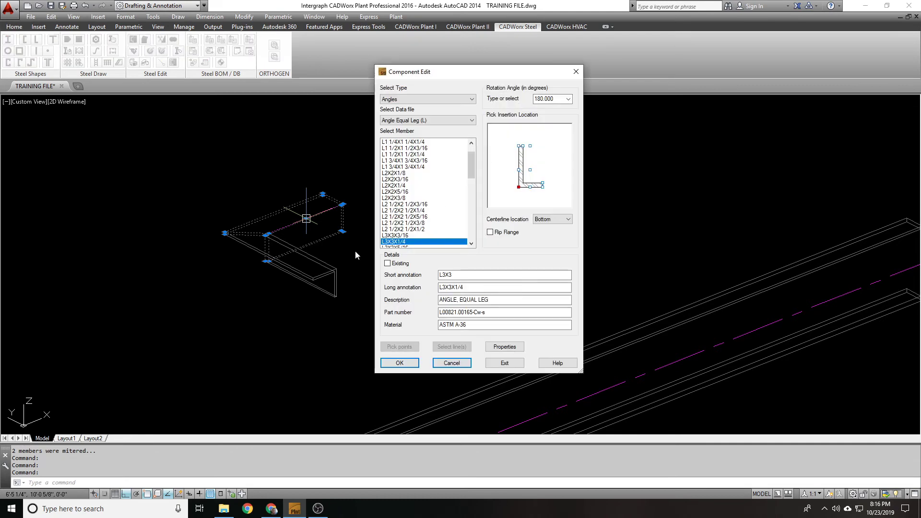
{"action": "key", "text": "Escape"}
{"action": "middle_click_drag", "start_coordinate": [304, 231], "coordinate": [365, 227]}
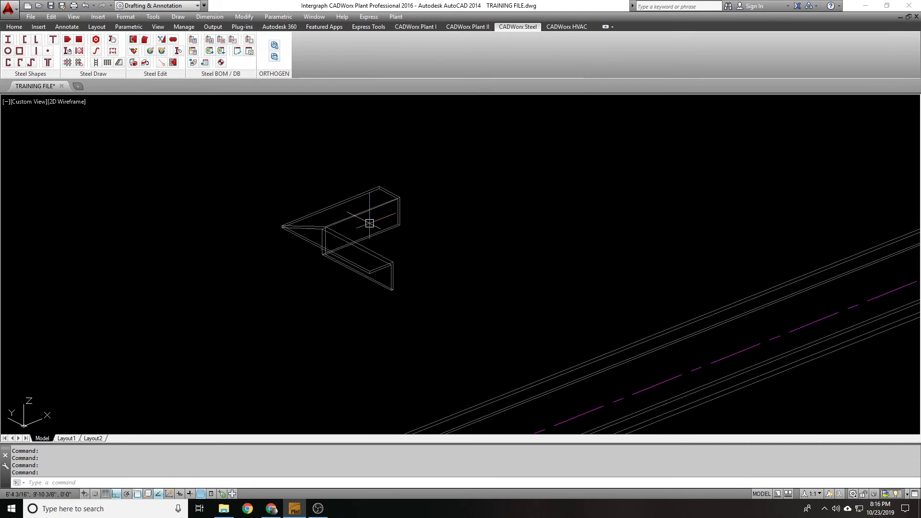
{"action": "scroll", "coordinate": [320, 226], "scroll_direction": "up", "scroll_amount": 4}
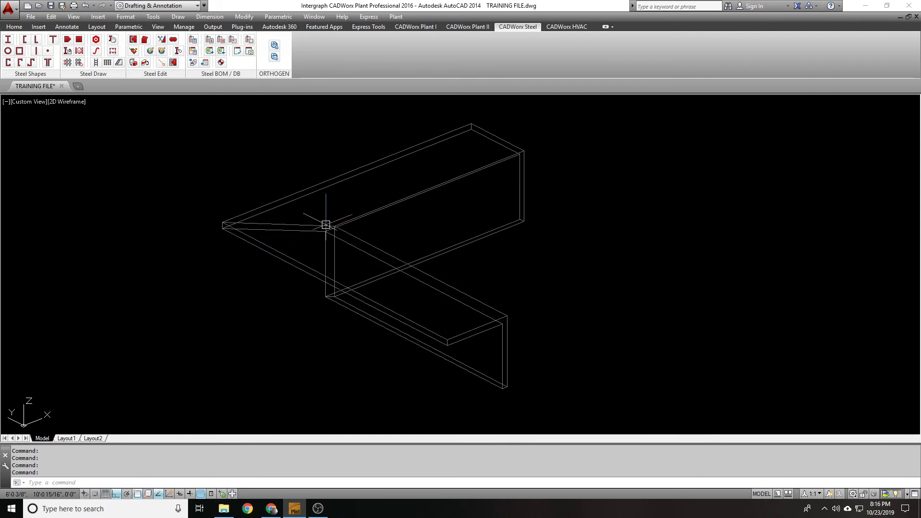
{"action": "scroll", "coordinate": [325, 225], "scroll_direction": "down", "scroll_amount": 6}
{"action": "scroll", "coordinate": [316, 199], "scroll_direction": "up", "scroll_amount": 2}
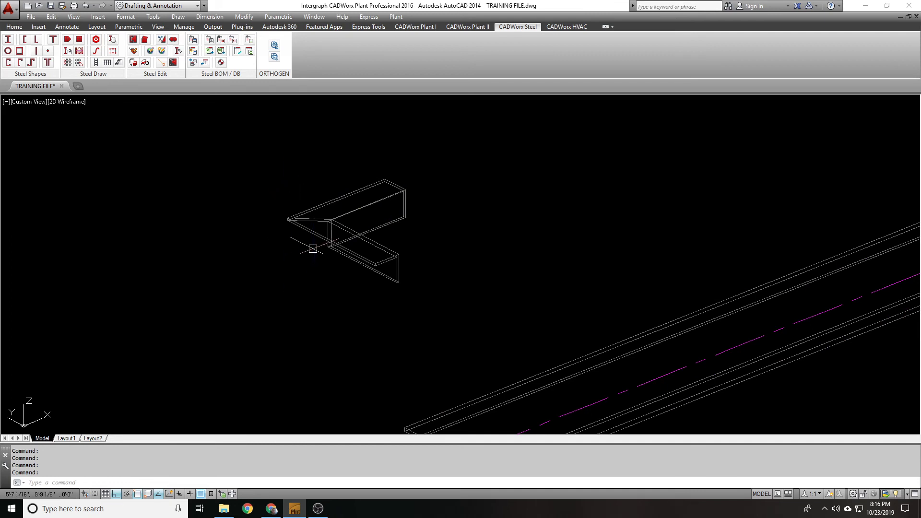
{"action": "scroll", "coordinate": [398, 265], "scroll_direction": "down", "scroll_amount": 4}
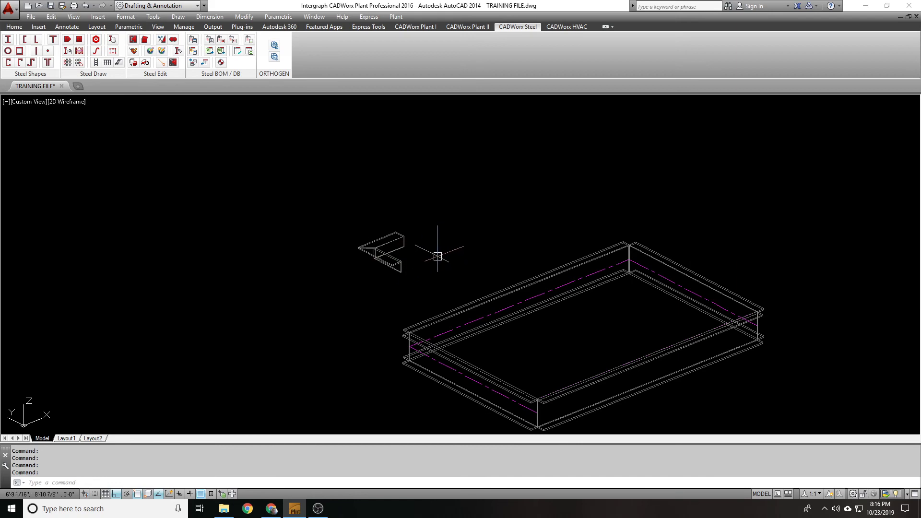
{"action": "scroll", "coordinate": [370, 250], "scroll_direction": "up", "scroll_amount": 6}
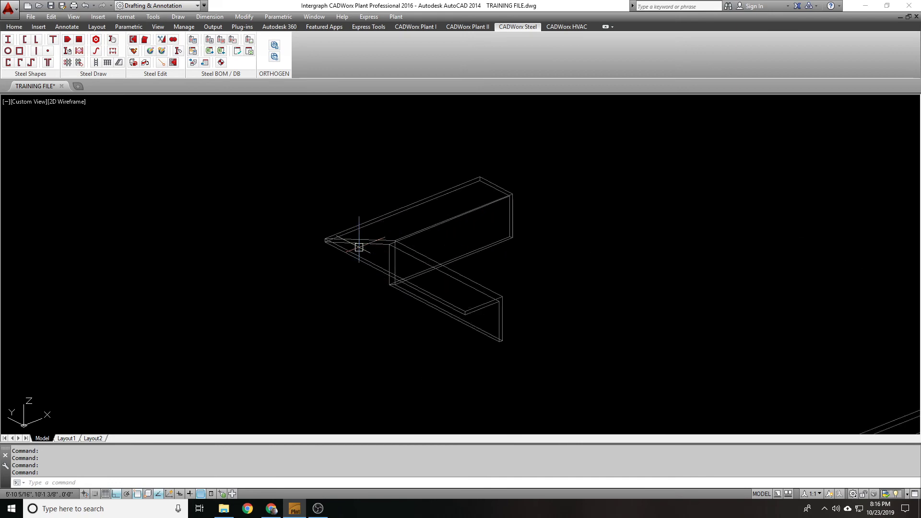
{"action": "scroll", "coordinate": [338, 240], "scroll_direction": "down", "scroll_amount": 5}
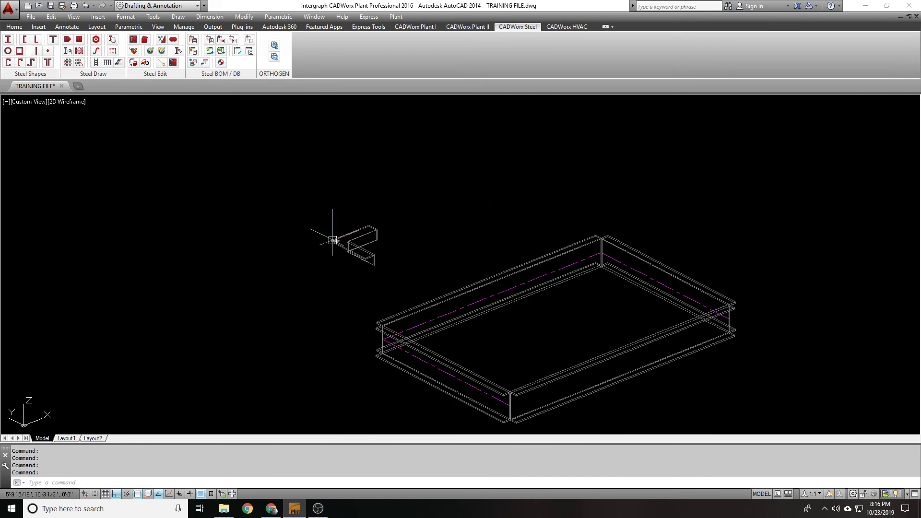
- Erase the two mitered L3X3X1/4 angles beside the rectangular frame
{"action": "type", "text": "e"}
{"action": "key", "text": "Return"}
{"action": "left_click", "coordinate": [405, 267]}
{"action": "left_click", "coordinate": [370, 230]}
{"action": "key", "text": "Return"}
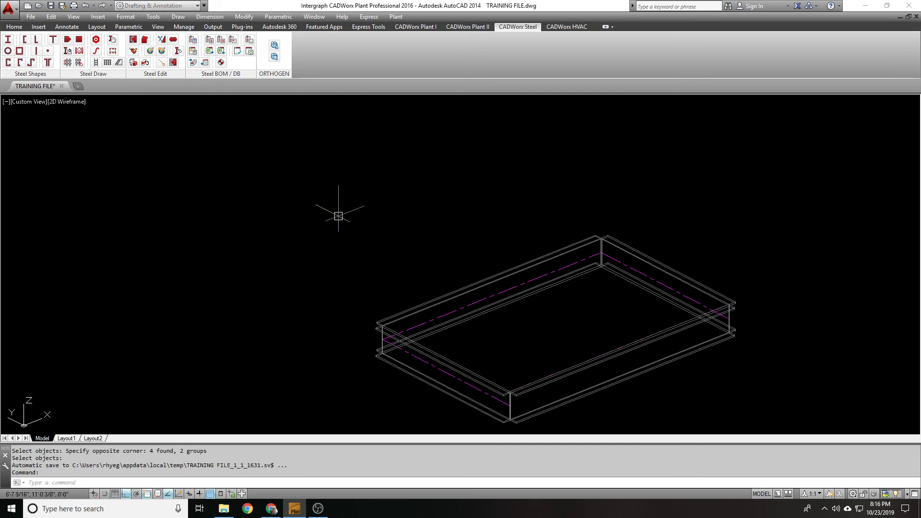
- Draw a W6X25 wide flange between two free points beside the frame, with 90-degree rotation and Top centerline location
{"action": "left_click", "coordinate": [23, 38]}
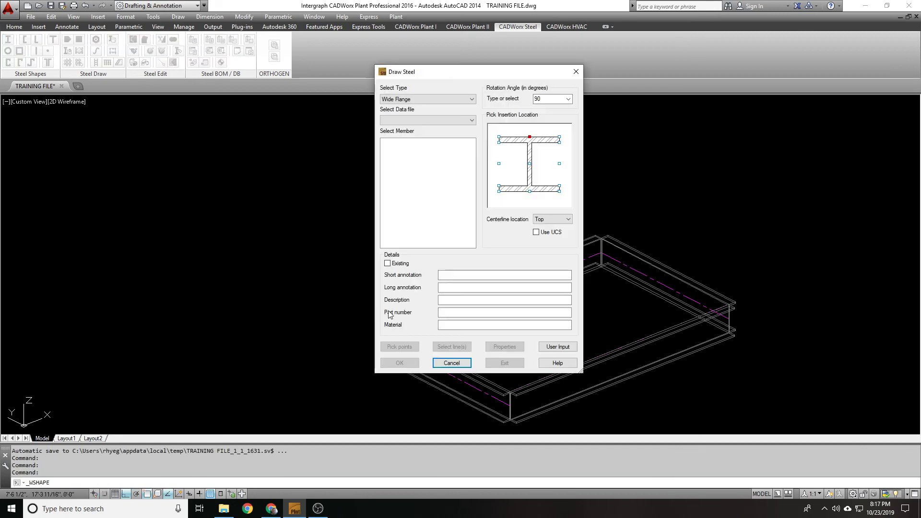
{"action": "left_click", "coordinate": [435, 121]}
{"action": "left_click", "coordinate": [408, 147]}
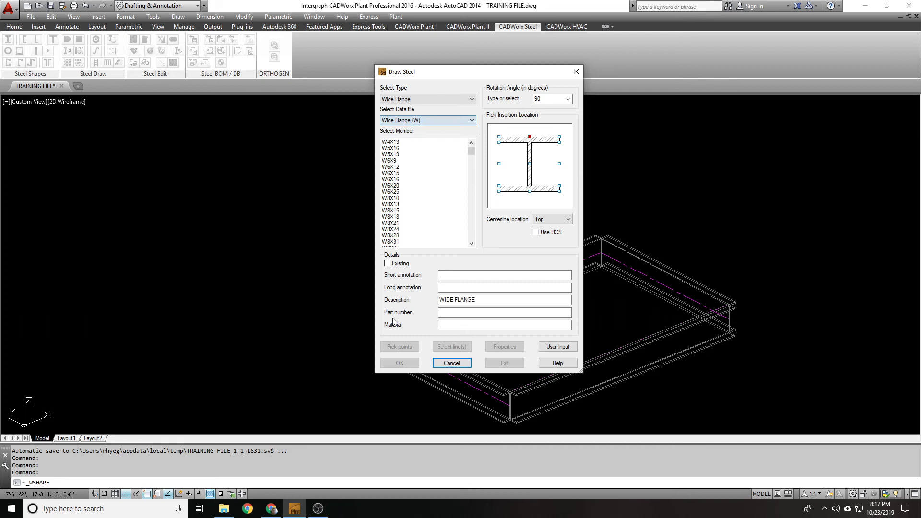
{"action": "left_click", "coordinate": [390, 192]}
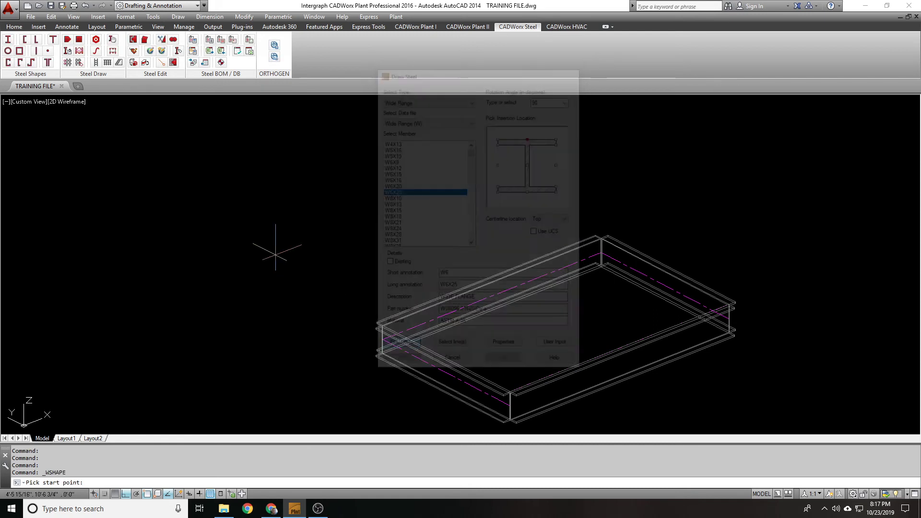
{"action": "left_click", "coordinate": [400, 346]}
{"action": "left_click", "coordinate": [236, 243]}
{"action": "left_click", "coordinate": [328, 189]}
- Erase the W6X25 wide flange drawn beside the frame
{"action": "left_click", "coordinate": [304, 208]}
{"action": "type", "text": "e"}
{"action": "key", "text": "Return"}
{"action": "key", "text": "Return"}
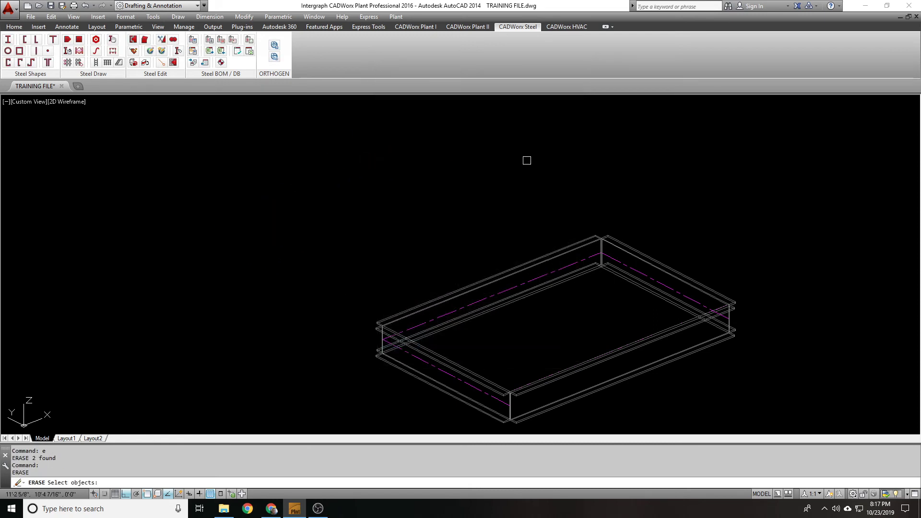
- Erase the four steel members of the rectangular frame, keeping only its rectangle outline
{"action": "left_click", "coordinate": [8, 39]}
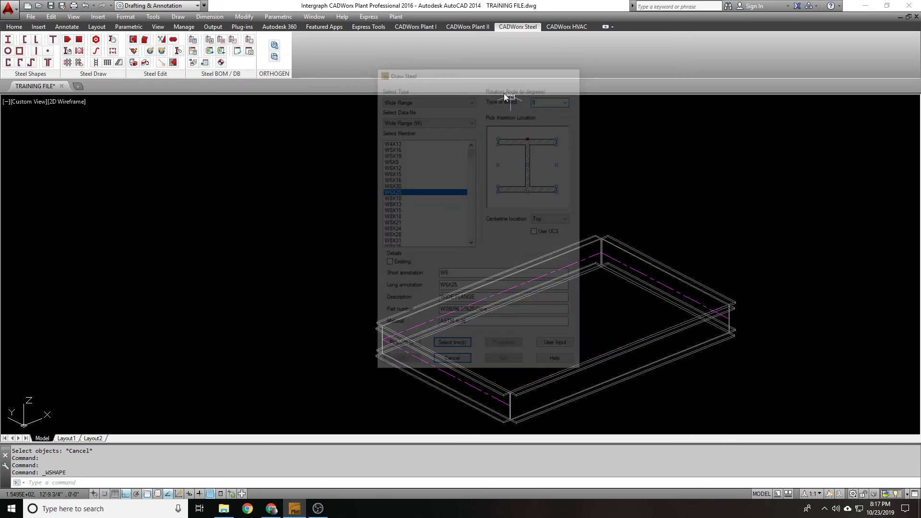
{"action": "left_click", "coordinate": [492, 209]}
{"action": "left_click", "coordinate": [469, 278]}
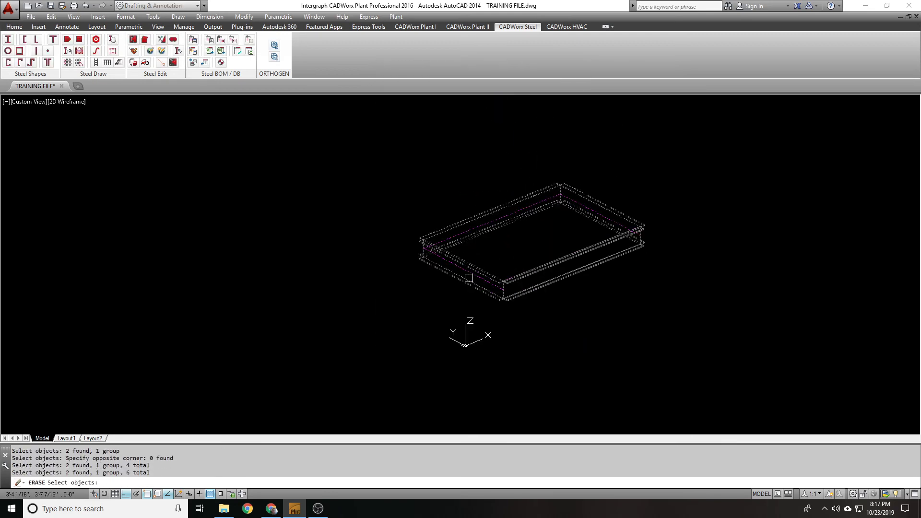
{"action": "left_click", "coordinate": [555, 280]}
{"action": "key", "text": "Return"}
{"action": "middle_click_drag", "start_coordinate": [585, 236], "coordinate": [534, 234]}
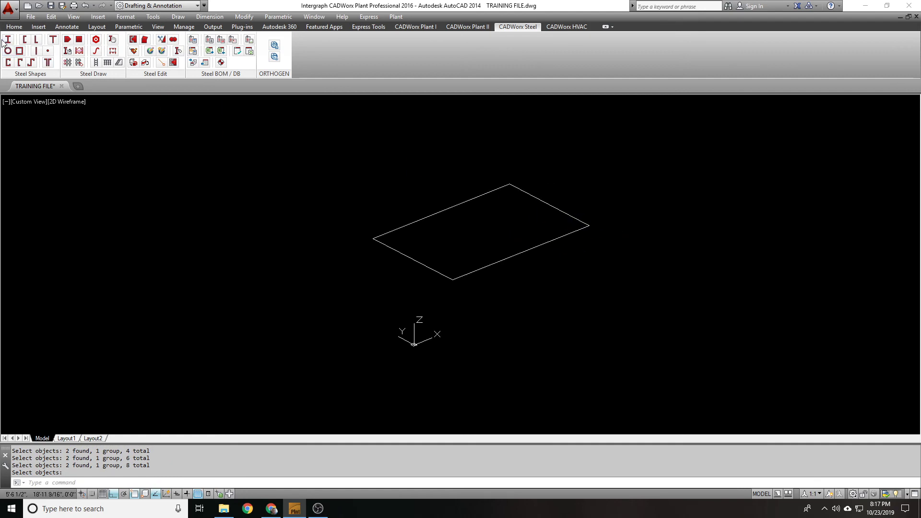
- Draw W6X25 wide flanges along the rectangle outline with rotation 0 and Top centerline location
{"action": "left_click", "coordinate": [13, 41]}
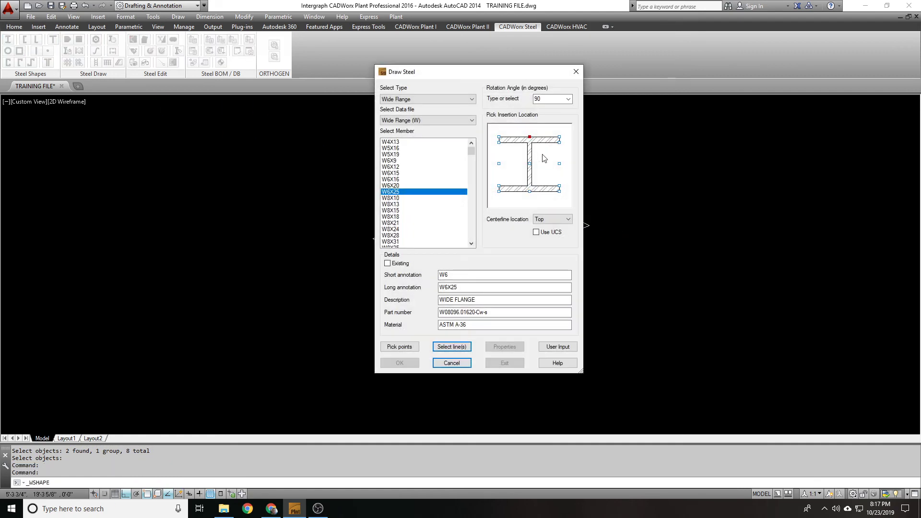
{"action": "left_click", "coordinate": [567, 98]}
{"action": "left_click", "coordinate": [547, 110]}
{"action": "left_click", "coordinate": [451, 346]}
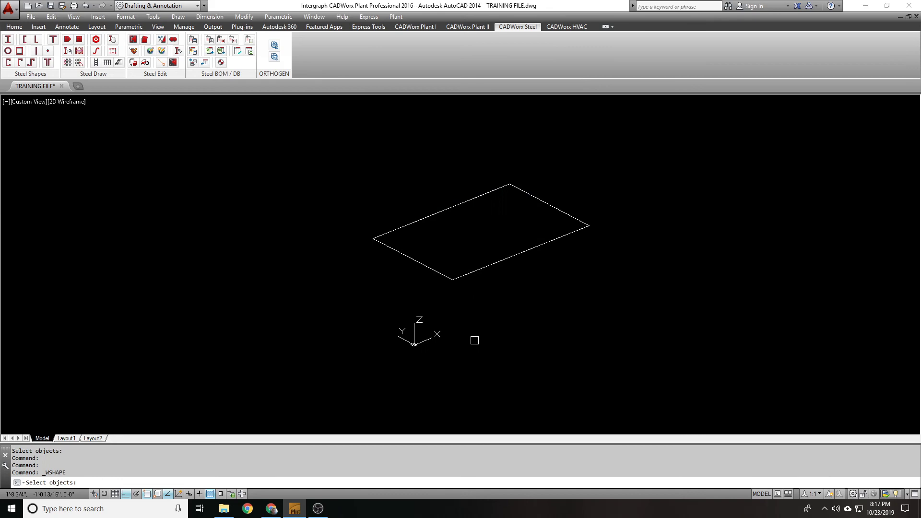
{"action": "left_click", "coordinate": [494, 310]}
{"action": "left_click", "coordinate": [478, 217]}
{"action": "key", "text": "Return"}
{"action": "scroll", "coordinate": [374, 204], "scroll_direction": "up", "scroll_amount": 6}
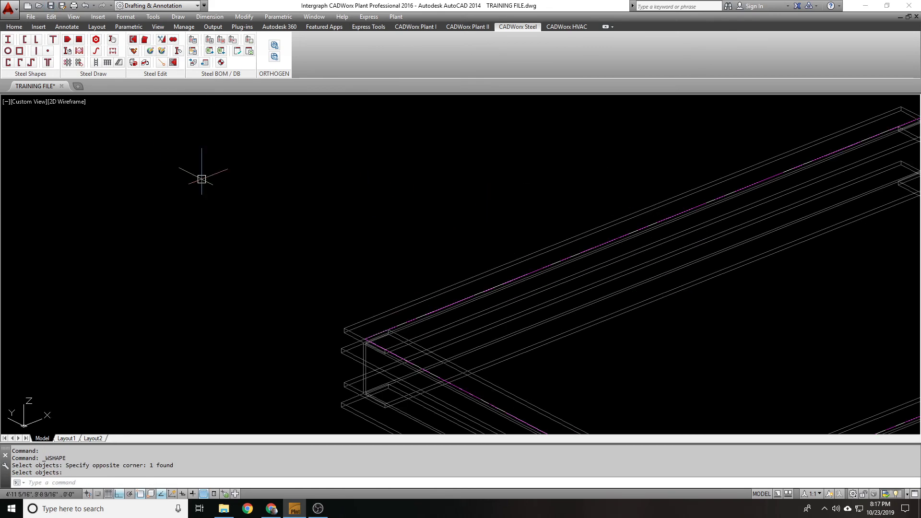
- Miter the corners of the four W6X25 wide flanges on the rectangular frame
{"action": "middle_click_drag", "start_coordinate": [288, 196], "coordinate": [213, 97]}
{"action": "left_click", "coordinate": [144, 40]}
{"action": "scroll", "coordinate": [460, 226], "scroll_direction": "down", "scroll_amount": 6}
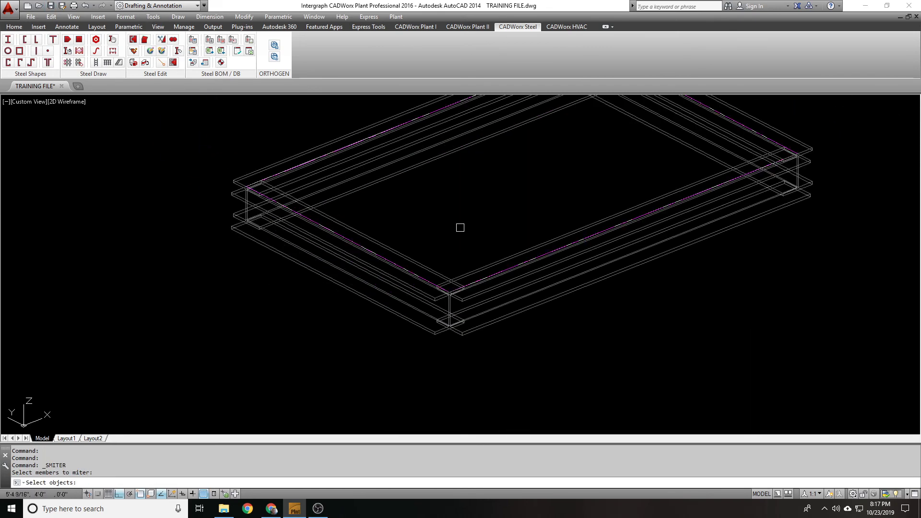
{"action": "left_click", "coordinate": [640, 304]}
{"action": "left_click", "coordinate": [380, 195]}
{"action": "key", "text": "Return"}
{"action": "scroll", "coordinate": [523, 258], "scroll_direction": "up", "scroll_amount": 2}
{"action": "scroll", "coordinate": [371, 279], "scroll_direction": "up", "scroll_amount": 2}
{"action": "middle_click_drag", "start_coordinate": [378, 279], "coordinate": [332, 253]}
- Undo the corner miter and the drawing of the W6X25 wide flanges back to the plain rectangle outline
{"action": "type", "text": "u"}
{"action": "key", "text": "Return"}
{"action": "key", "text": "Return"}
{"action": "key", "text": "Return"}
{"action": "key", "text": "Return"}
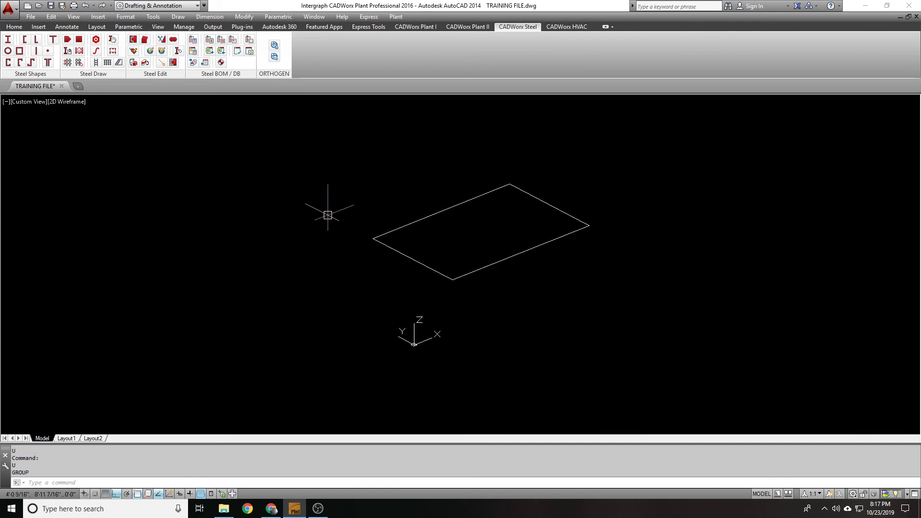
- Draw P8-STD structural pipes from the Structural Pipe (STD) data file along the rectangle outline
{"action": "left_click", "coordinate": [8, 50]}
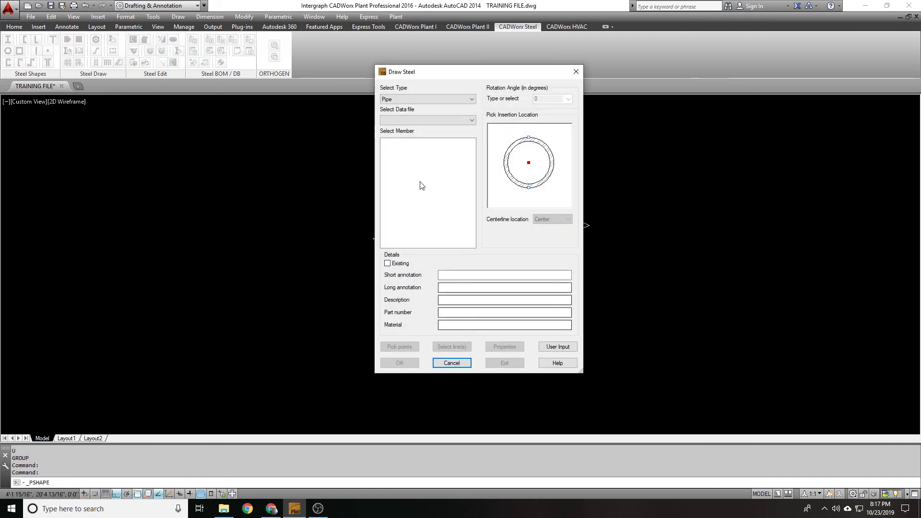
{"action": "left_click", "coordinate": [420, 120]}
{"action": "left_click", "coordinate": [406, 129]}
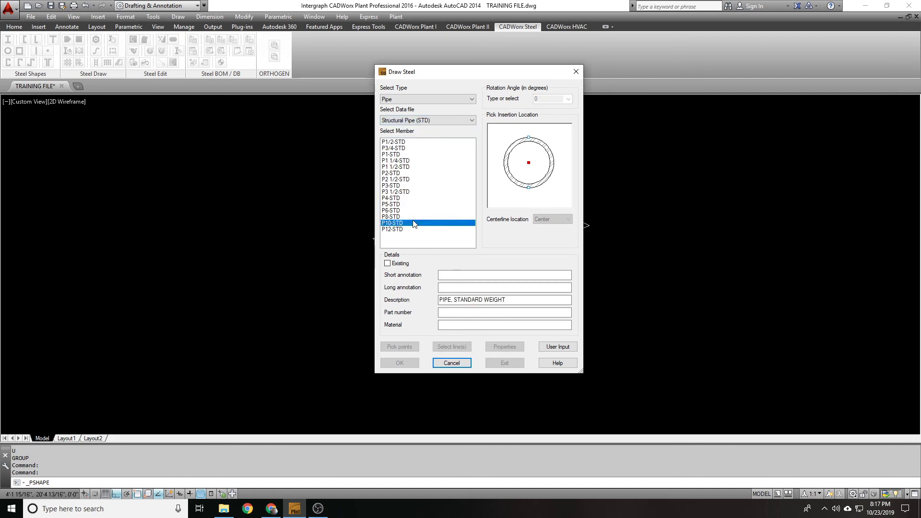
{"action": "left_click", "coordinate": [391, 217]}
{"action": "left_click", "coordinate": [455, 343]}
{"action": "left_click", "coordinate": [456, 226]}
{"action": "left_click", "coordinate": [390, 160]}
{"action": "key", "text": "Return"}
{"action": "scroll", "coordinate": [440, 205], "scroll_direction": "up", "scroll_amount": 2}
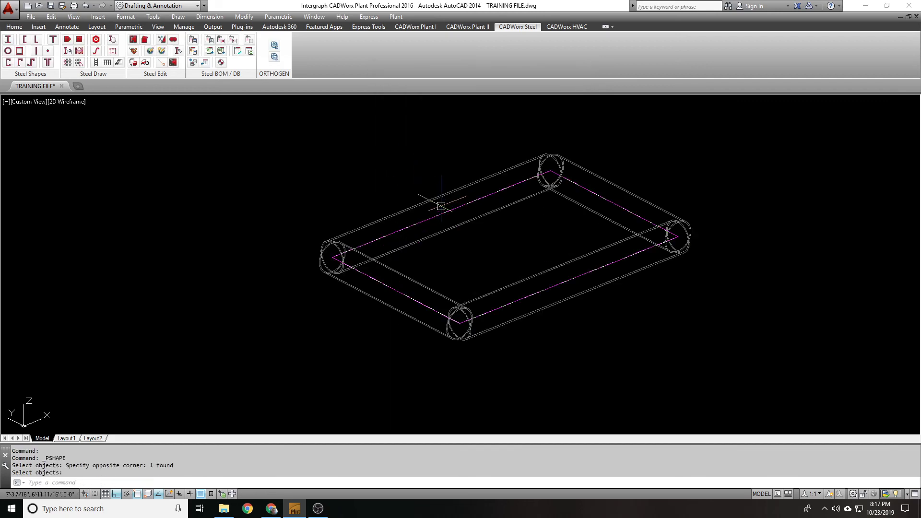
- Try mitering the corners of the four P8-STD pipes, check the joints, and undo the miter
{"action": "left_click", "coordinate": [146, 40]}
{"action": "left_click", "coordinate": [678, 365]}
{"action": "left_click", "coordinate": [320, 172]}
{"action": "key", "text": "Return"}
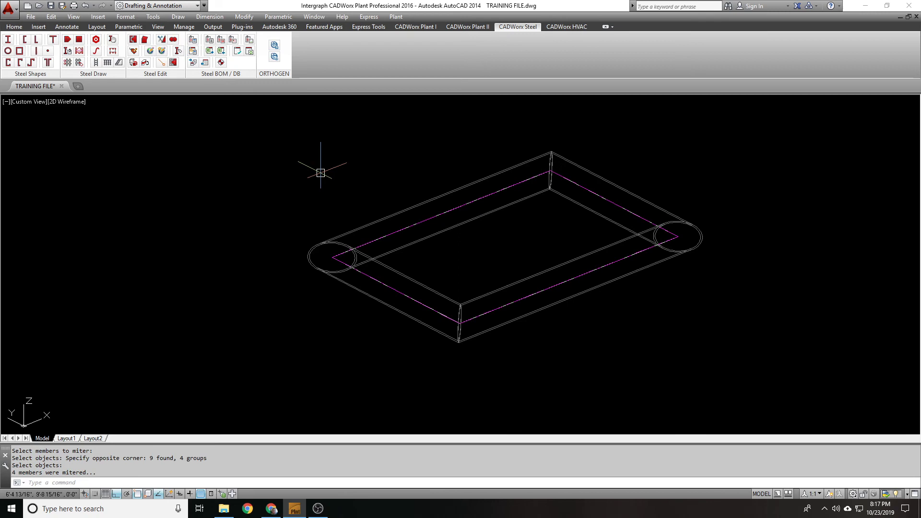
{"action": "mouse_move", "coordinate": [382, 176]}
{"action": "middle_mouse_down", "text": "shift"}
{"action": "mouse_move", "coordinate": [376, 220]}
{"action": "mouse_move", "coordinate": [382, 176]}
{"action": "middle_mouse_up", "text": "shift"}
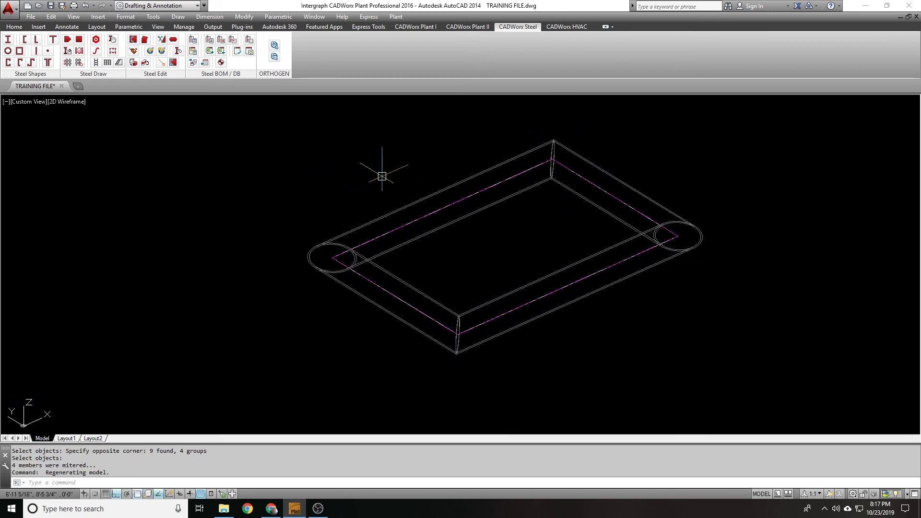
{"action": "type", "text": "u"}
{"action": "key", "text": "Return"}
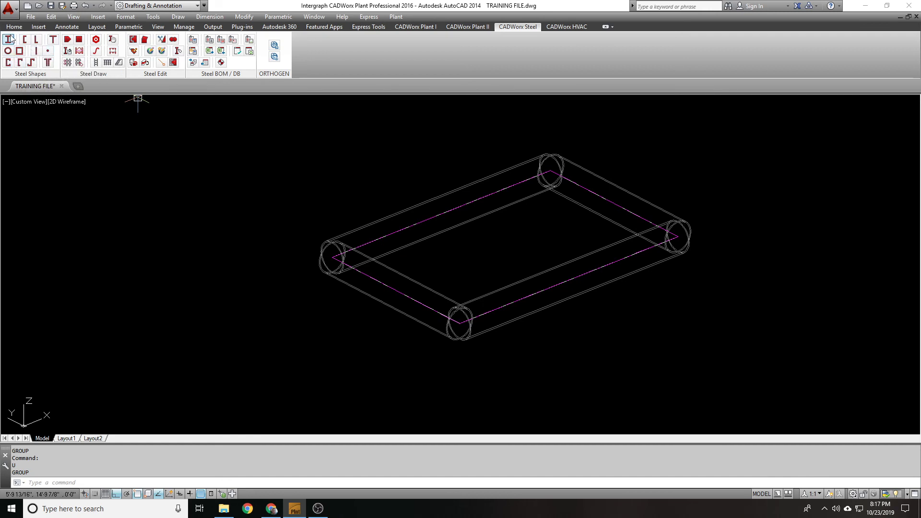
{"action": "scroll", "coordinate": [426, 292], "scroll_direction": "down", "scroll_amount": 2}
{"action": "type", "text": "e"}
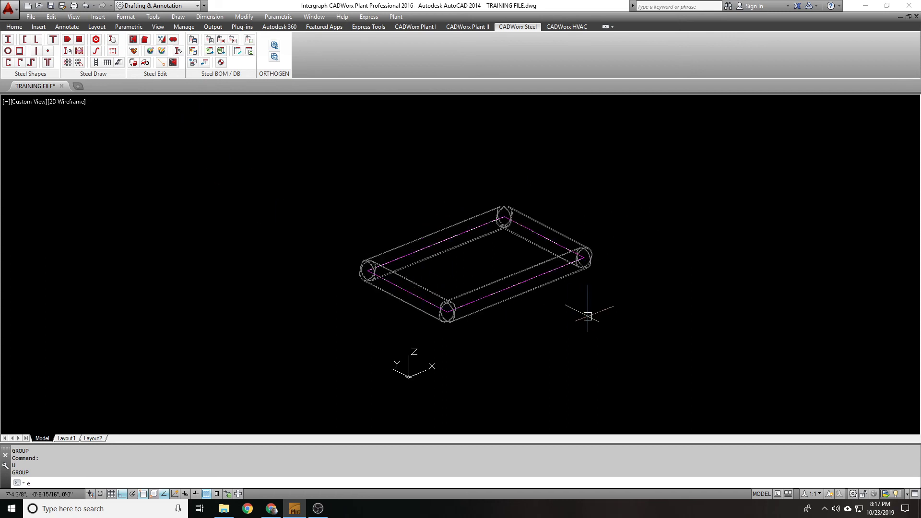
{"action": "key", "text": "Return"}
{"action": "left_click", "coordinate": [587, 317]}
{"action": "left_click", "coordinate": [257, 141]}
{"action": "key", "text": "Escape"}
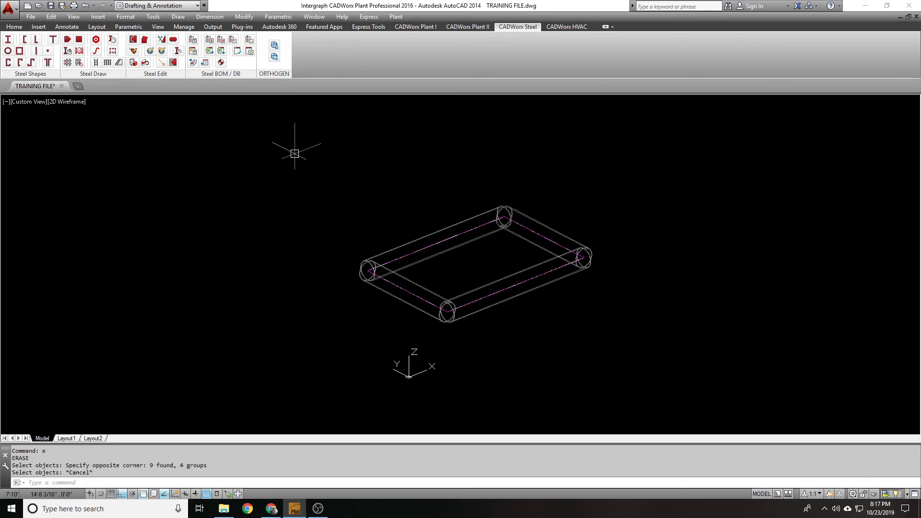